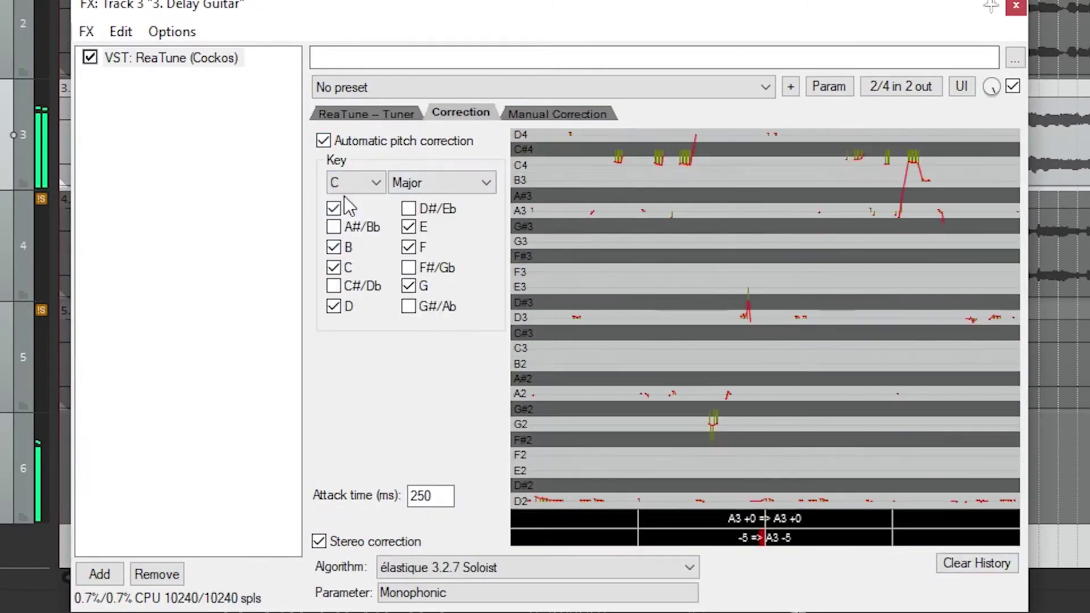
Step: Set ReaTune's attack to 500 ms and the pitch algorithm to élastique 3.2.7 Soloist
scroll(355, 182, "down", 2)
double_click(431, 495)
type("500")
left_click(537, 567)
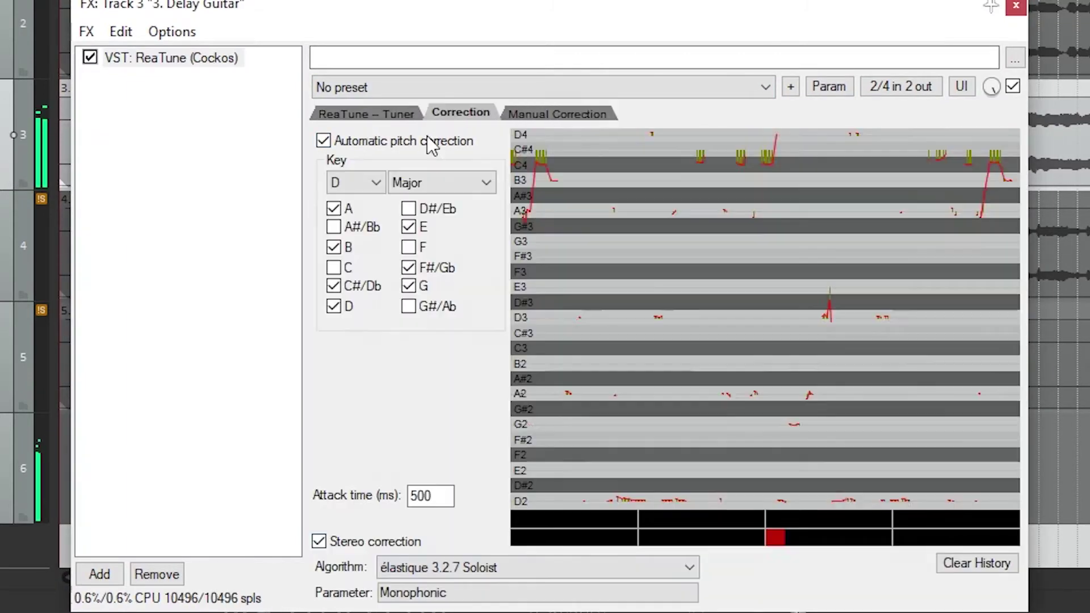
left_click(556, 111)
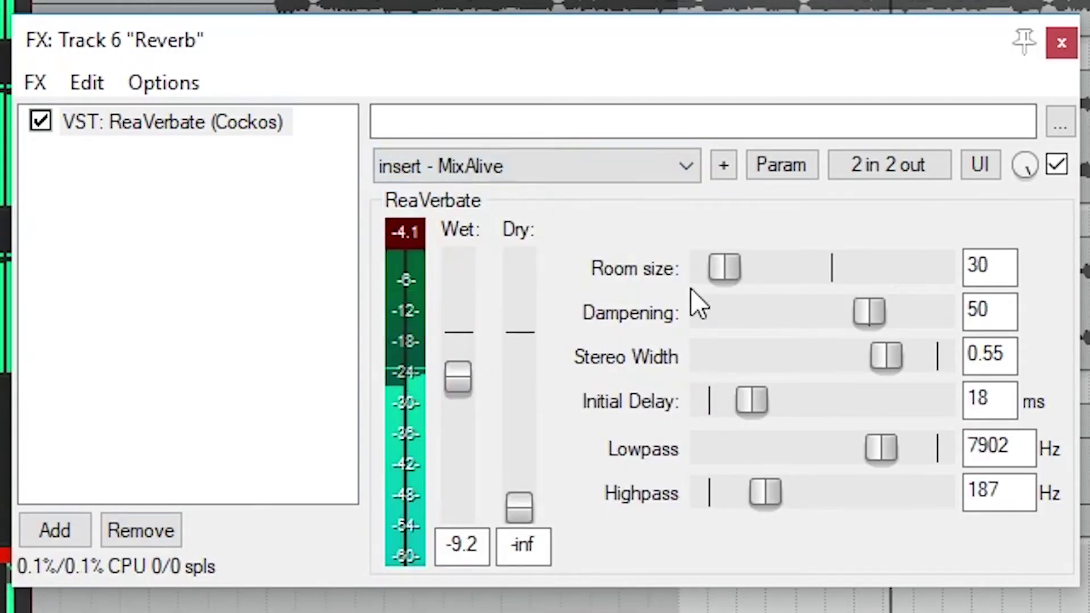
Step: Tweak ReaVerbate (room 30, width 1.00, delay 68 ms) and ReaXcomp (band 1 at 681.5 Hz, ratio 39.5:1)
double_click(458, 377)
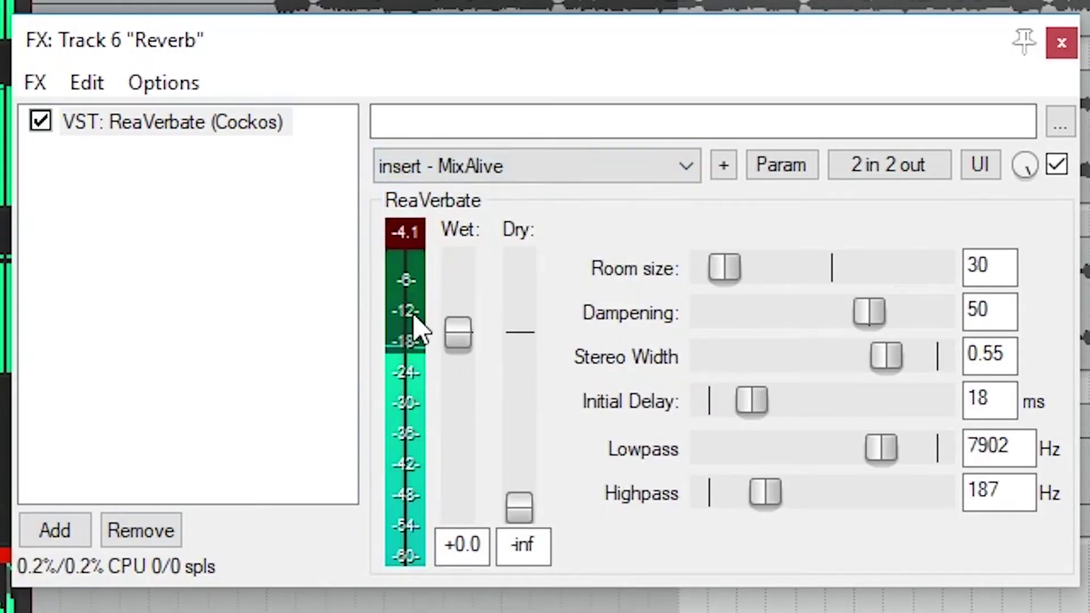
left_click_drag(725, 267, 801, 276)
double_click(798, 268)
double_click(886, 356)
left_click_drag(746, 400, 789, 410)
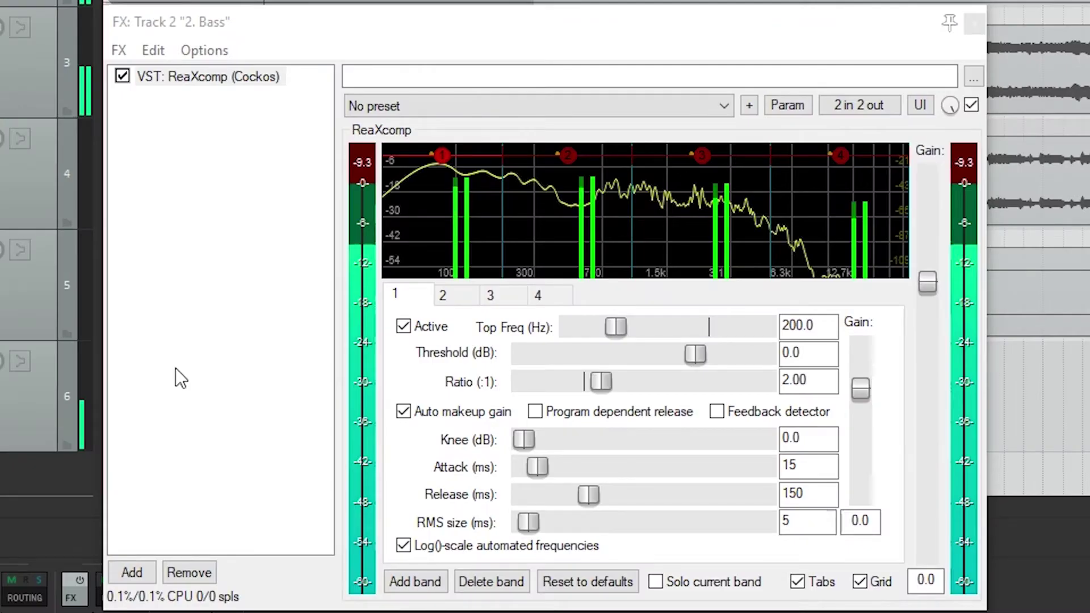
left_click_drag(495, 193, 596, 190)
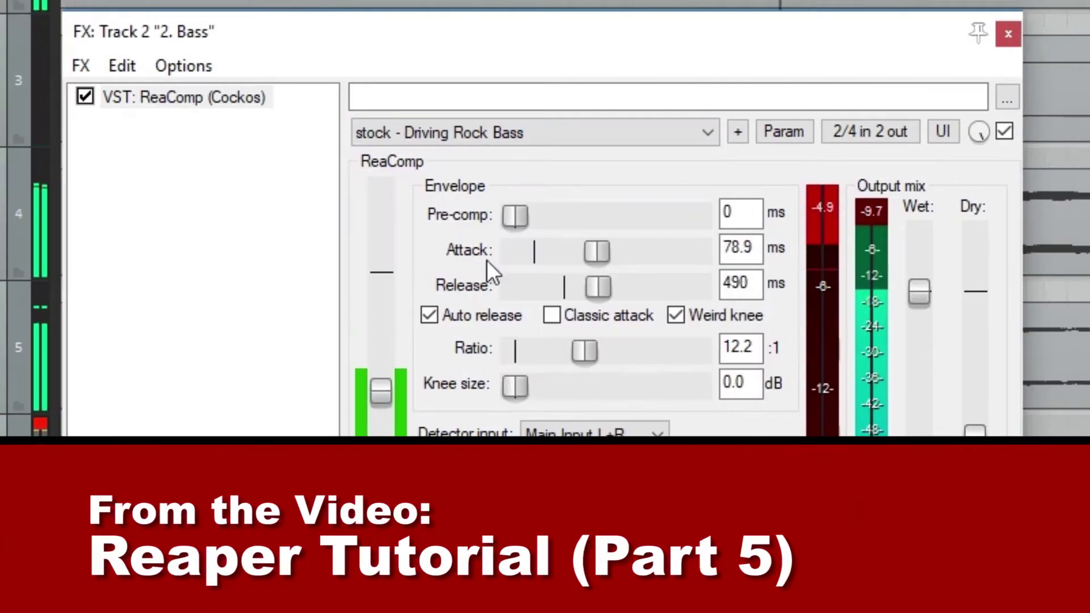
left_click_drag(587, 352, 639, 355)
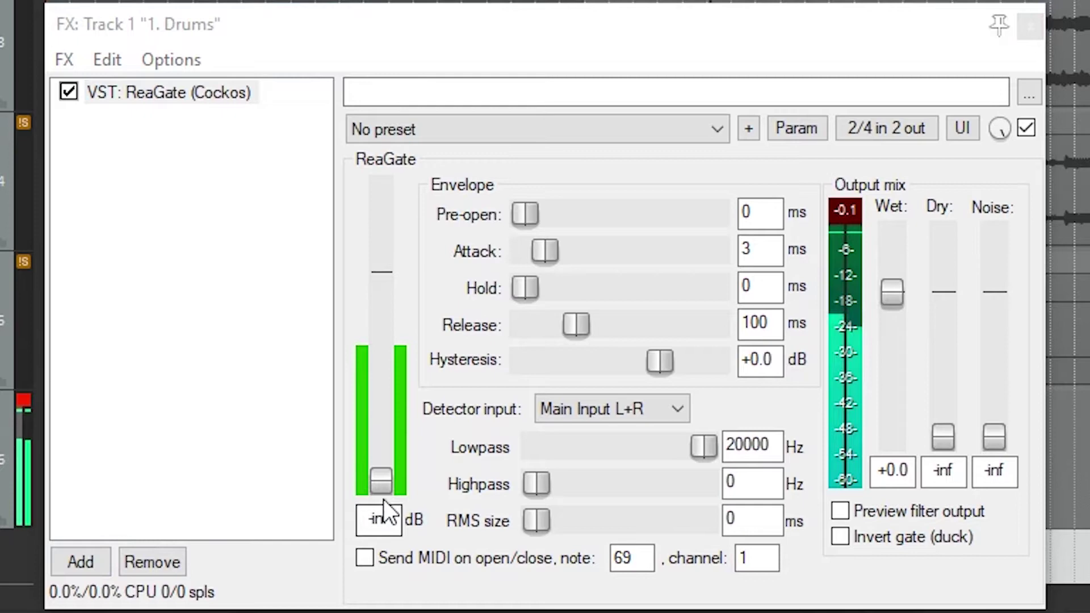
Step: Raise the Drums track's ReaGate threshold slider to about -11.3 dB
left_click_drag(384, 500, 388, 337)
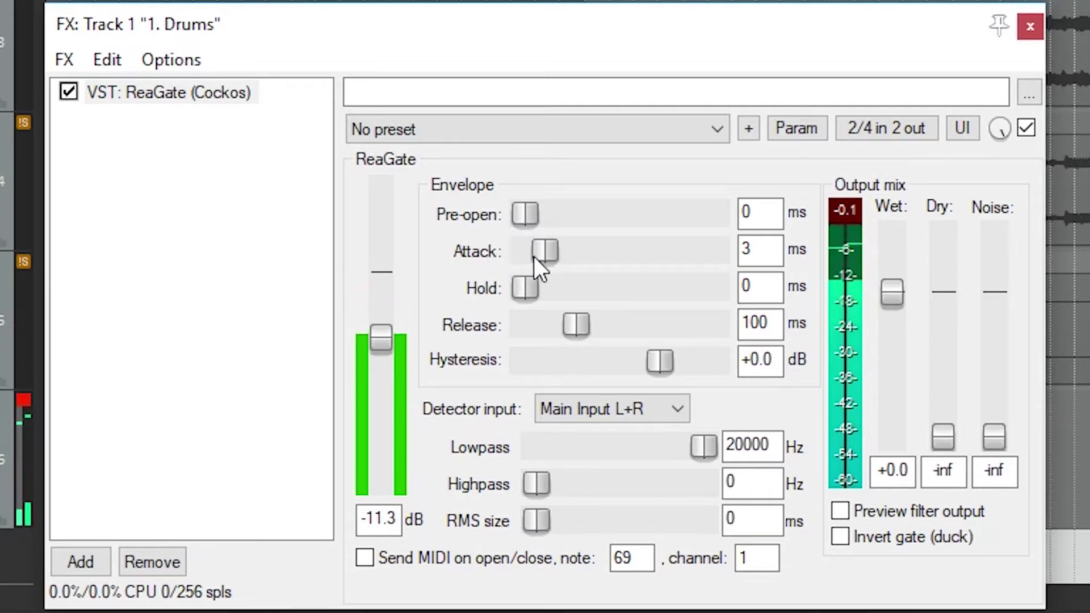
Step: Set ReaGate to attack 22 ms, hold 73 ms, pre-open 8 ms, hysteresis +4.2 dB, release 100 ms
left_click_drag(542, 256, 571, 261)
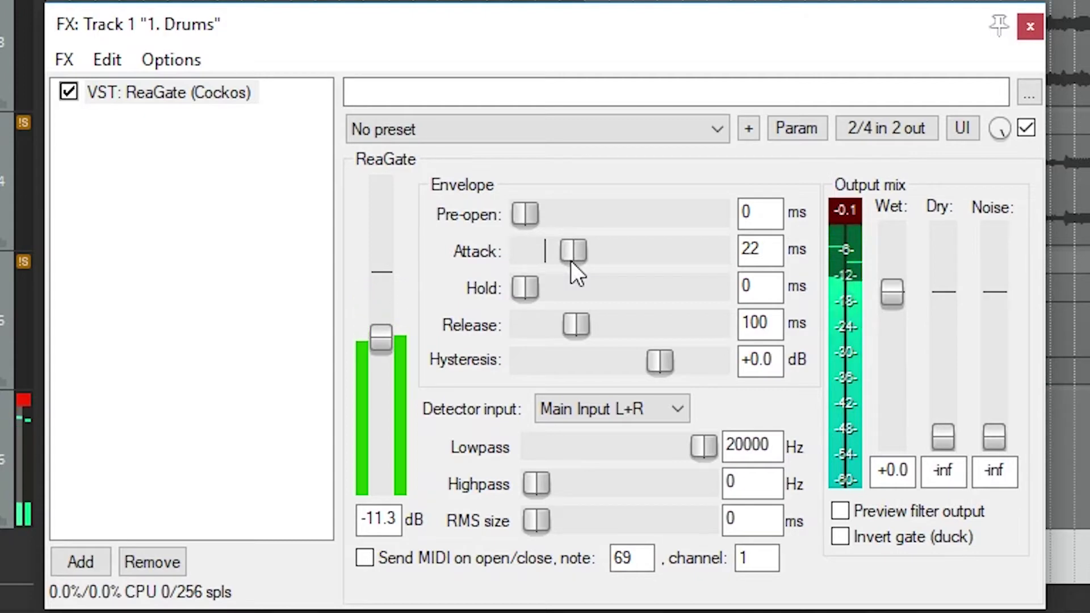
left_click_drag(525, 295, 570, 283)
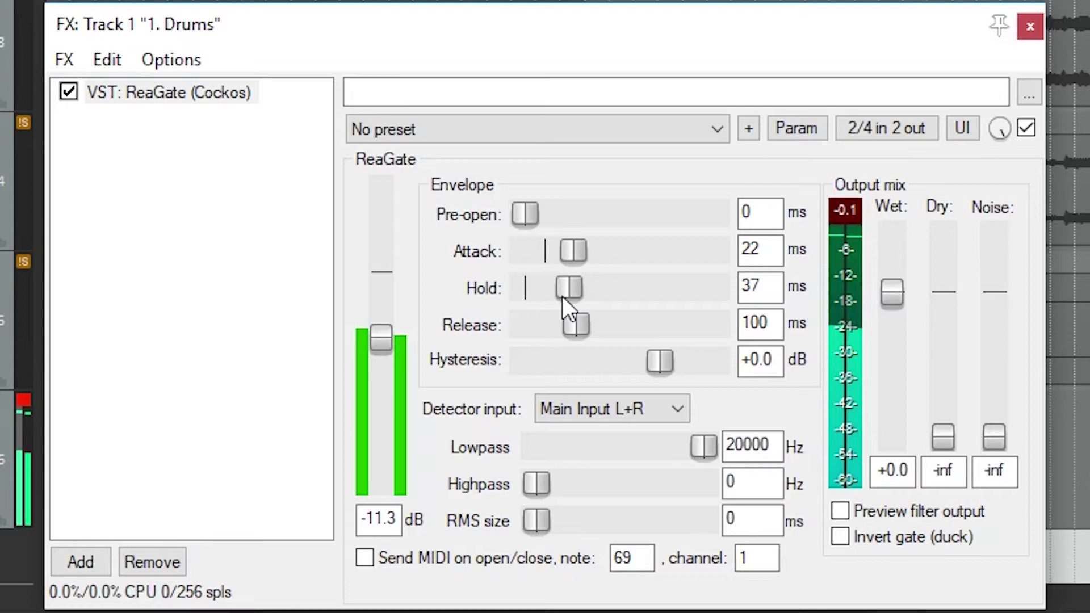
left_click_drag(520, 208, 547, 223)
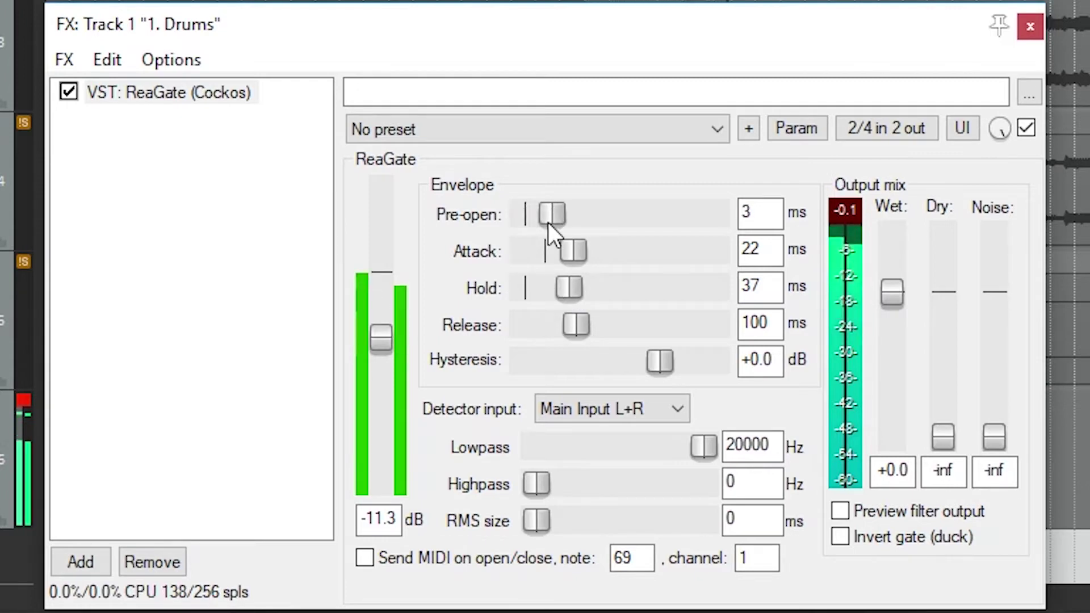
left_click_drag(547, 223, 553, 222)
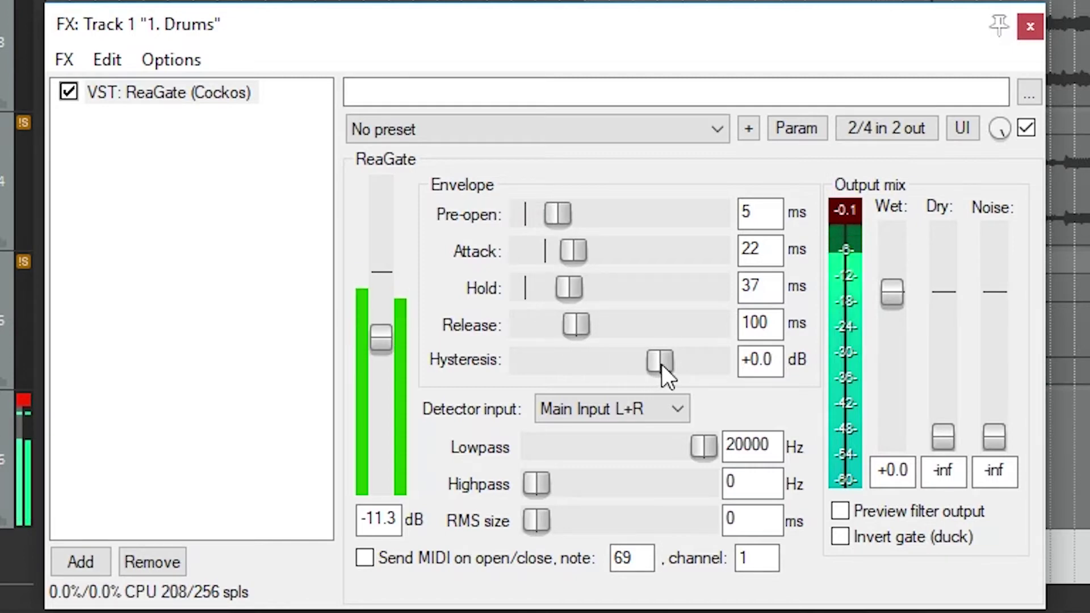
left_click_drag(662, 363, 676, 363)
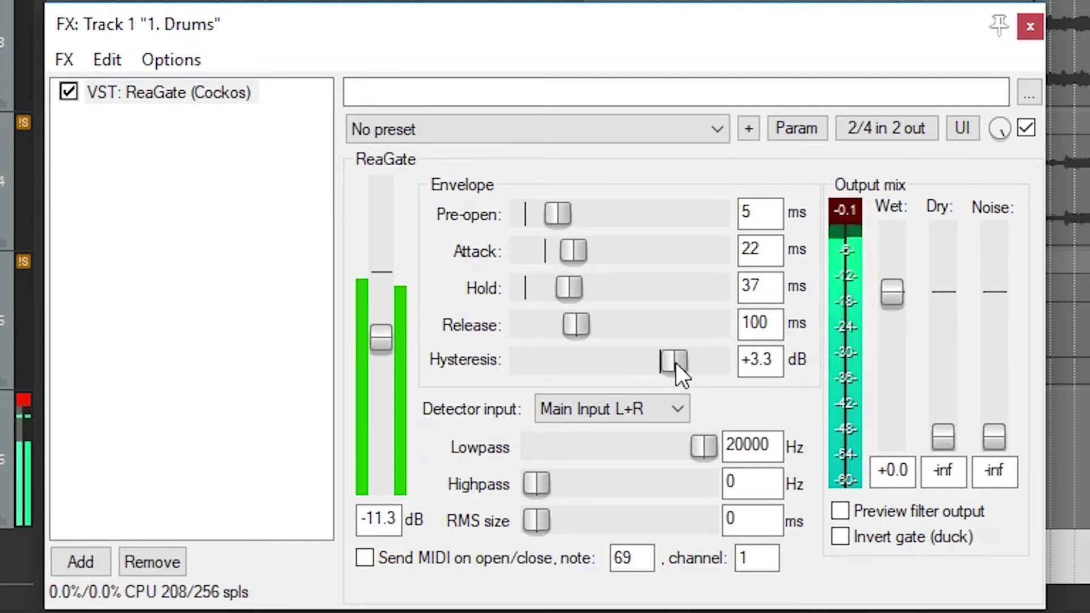
mouse_move(677, 363)
left_mouse_down()
mouse_move(626, 362)
mouse_move(680, 356)
left_mouse_up()
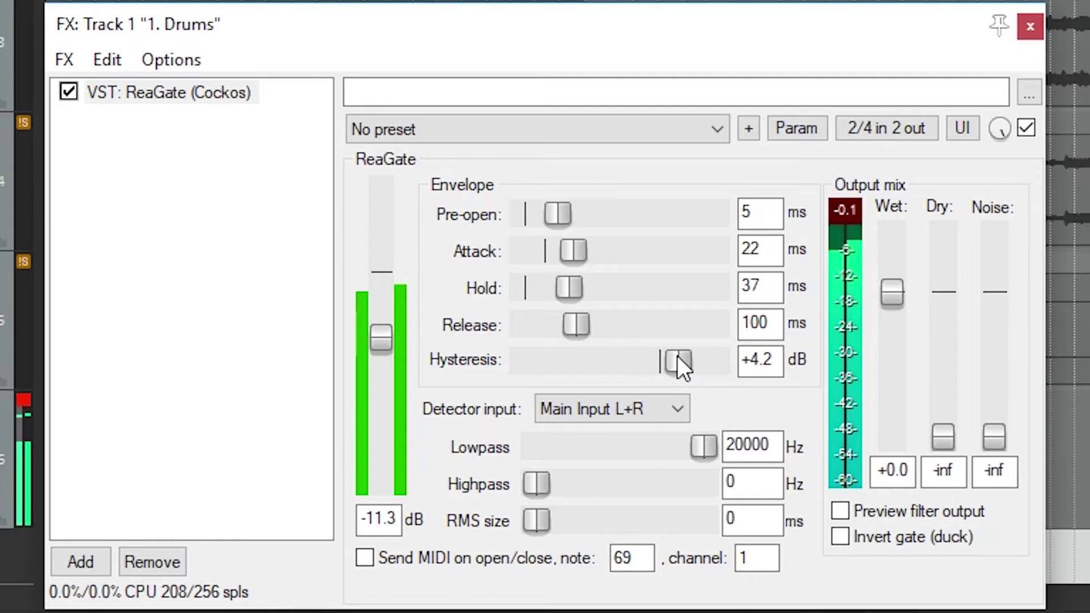
left_click_drag(577, 324, 590, 286)
double_click(585, 319)
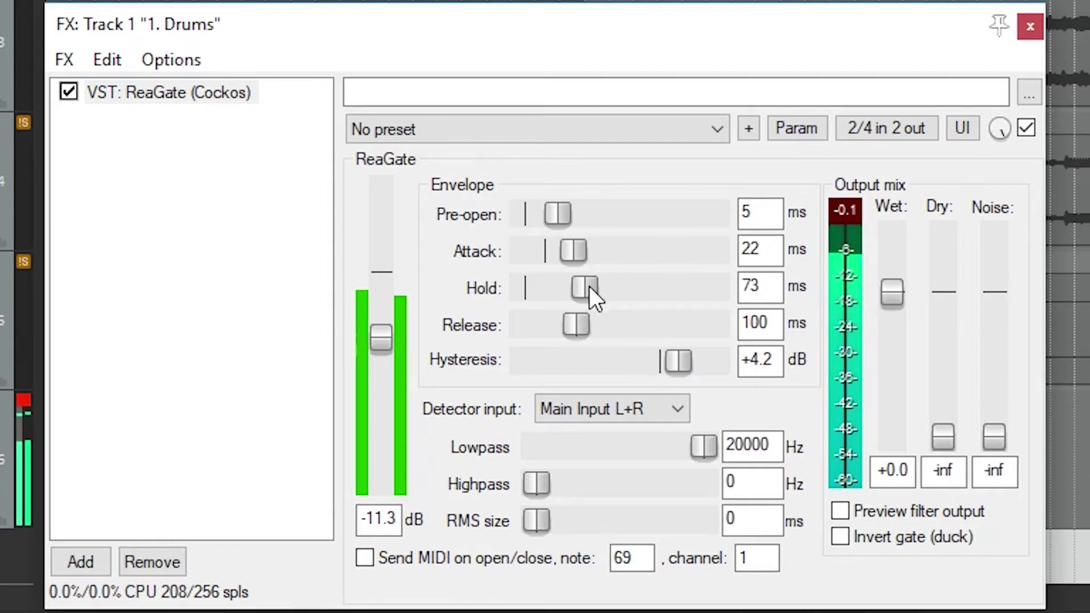
left_click_drag(557, 214, 566, 214)
Step: Switch ReaGate's detector to Auxiliary Input L+R with lowpass 10614 Hz and RMS size 0
left_click(576, 408)
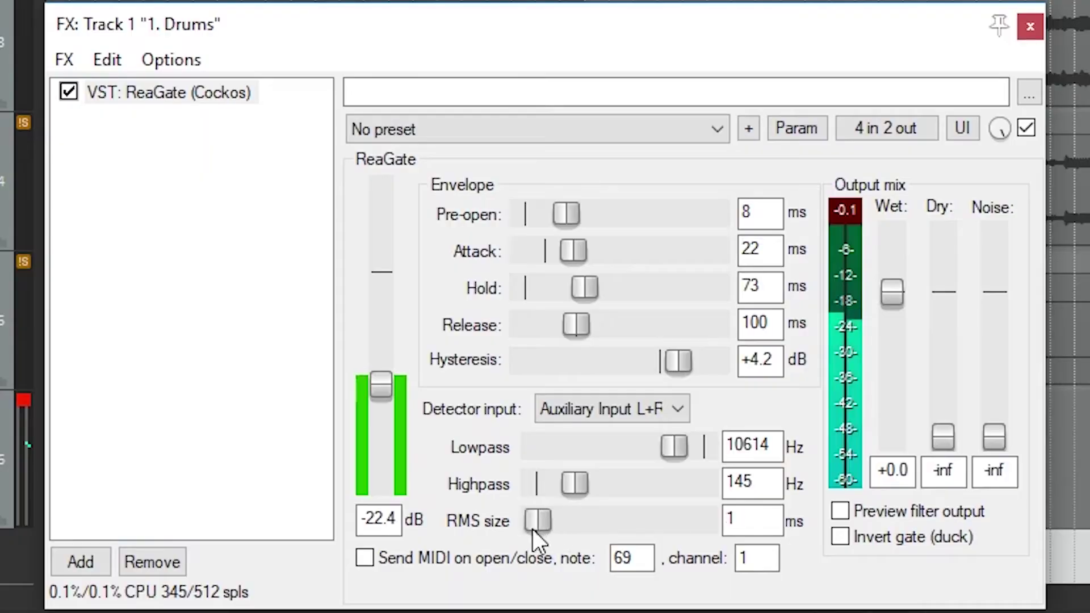
left_click_drag(533, 529, 525, 529)
Step: Set highpass to 0 Hz, wet to 0 dB, dry and noise to -inf, and enable Preview filter output
left_click_drag(589, 492, 502, 484)
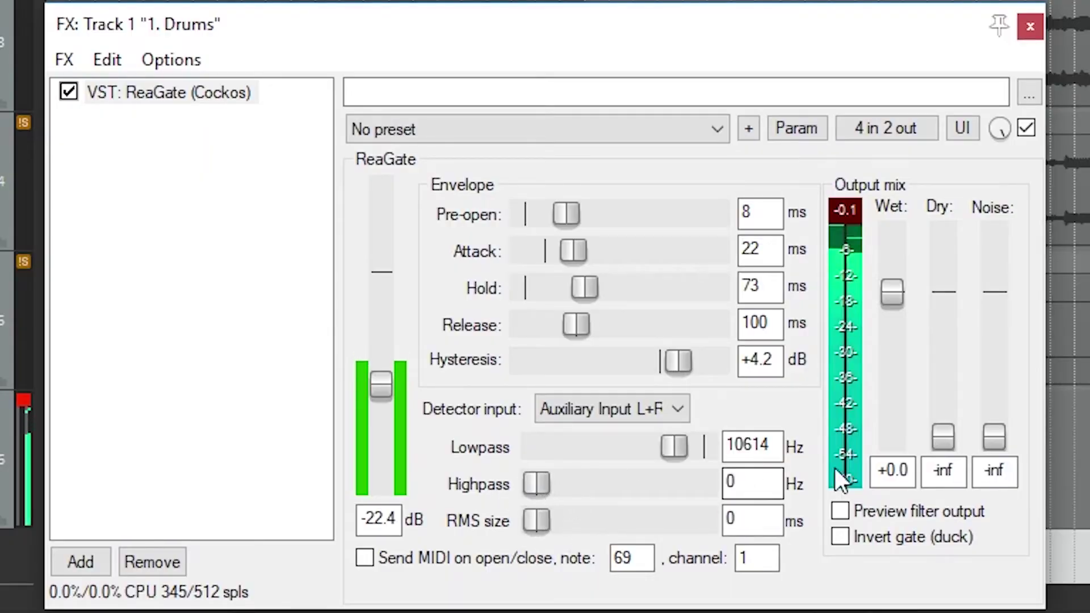
left_click_drag(896, 286, 896, 365)
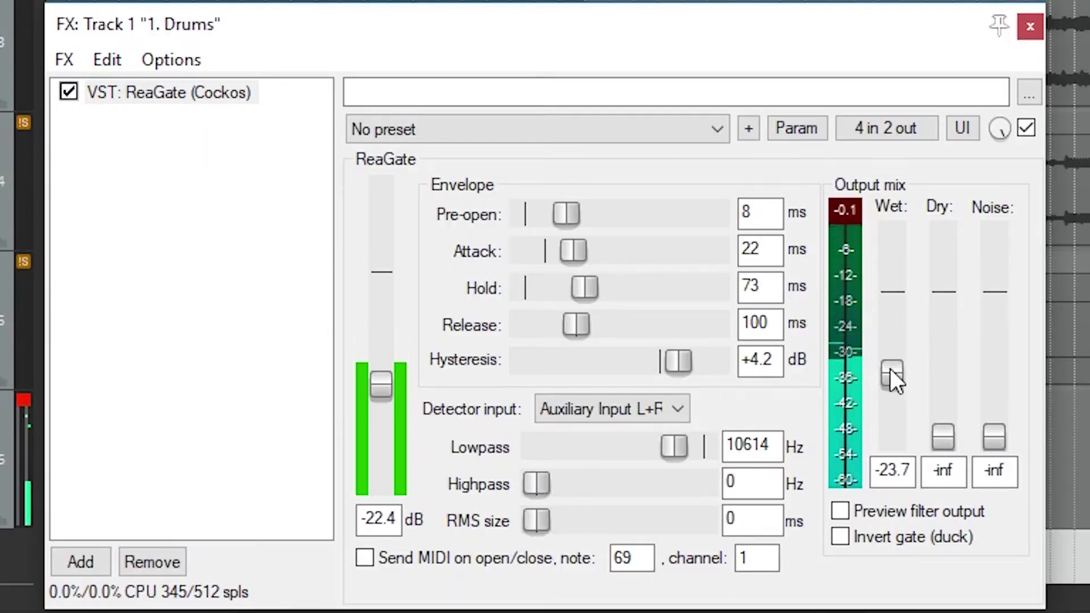
double_click(893, 372)
left_click_drag(947, 443, 953, 351)
double_click(951, 345)
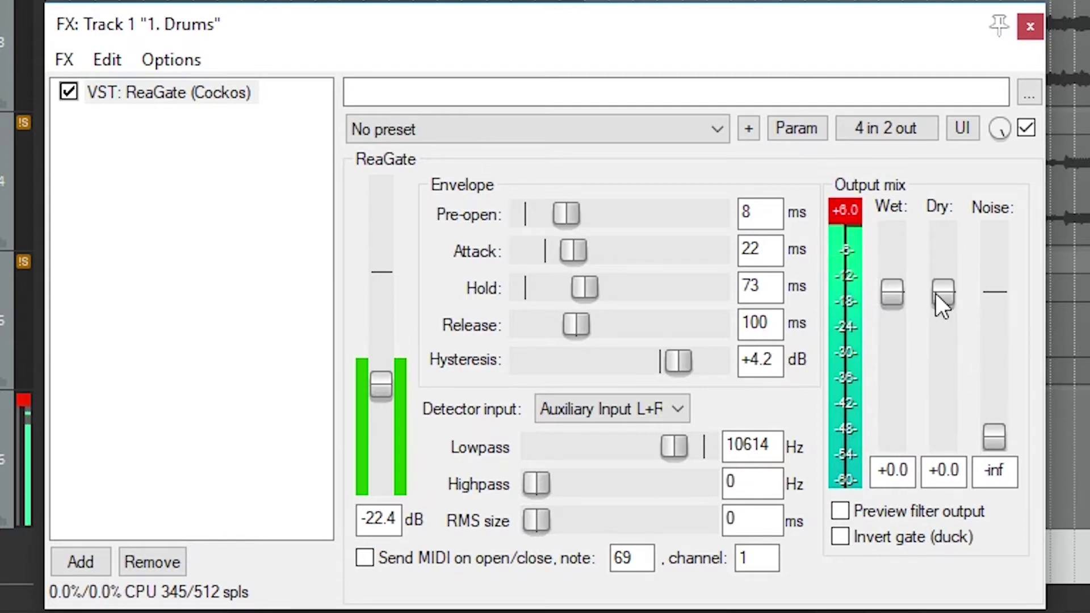
left_click_drag(944, 289, 949, 554)
left_click_drag(994, 438, 996, 407)
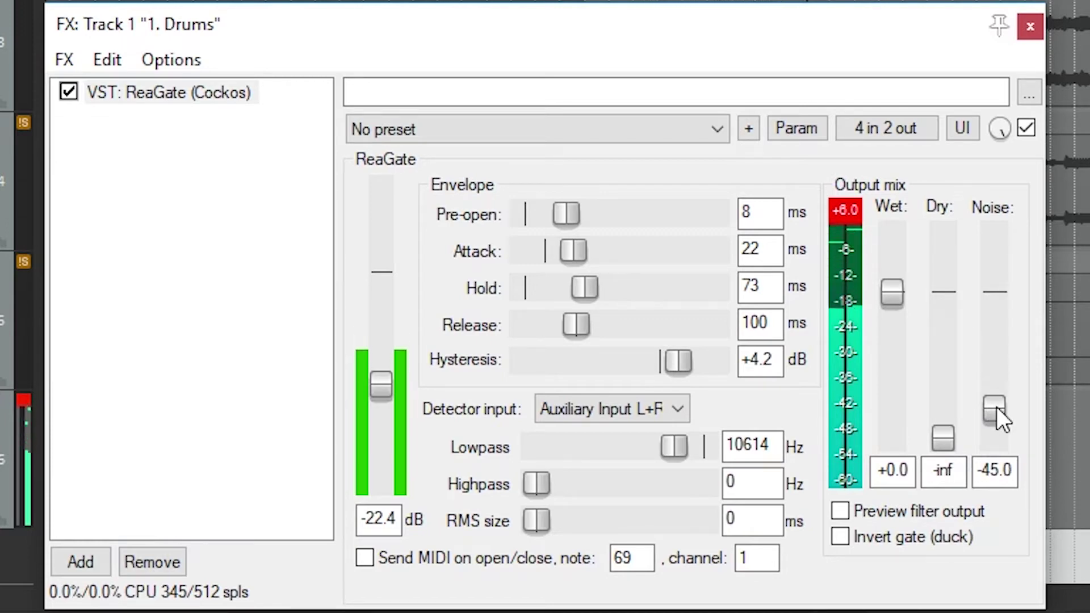
double_click(996, 406)
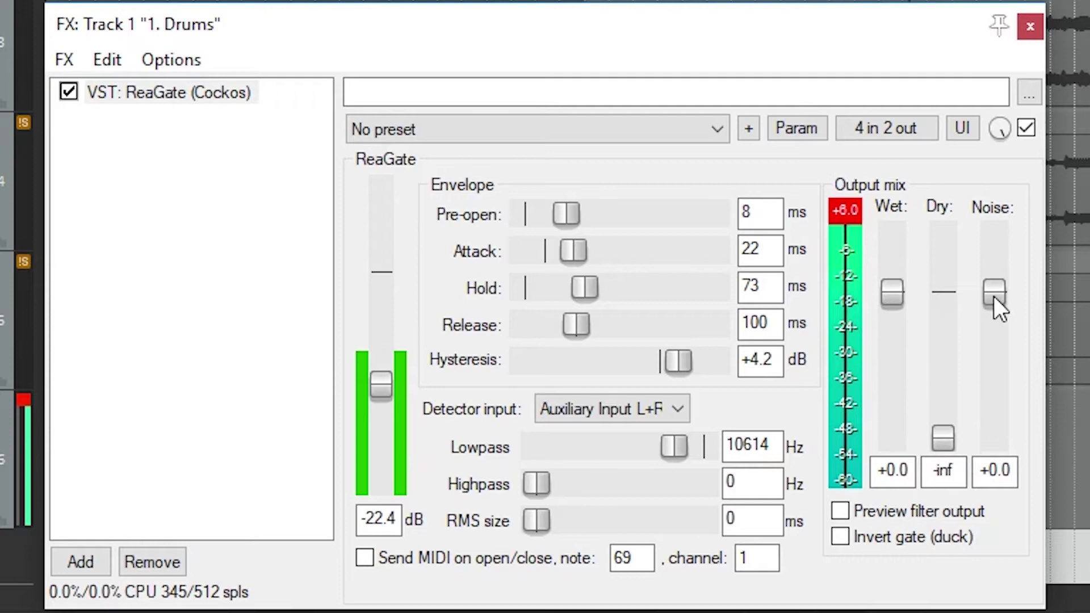
left_click_drag(994, 299, 971, 578)
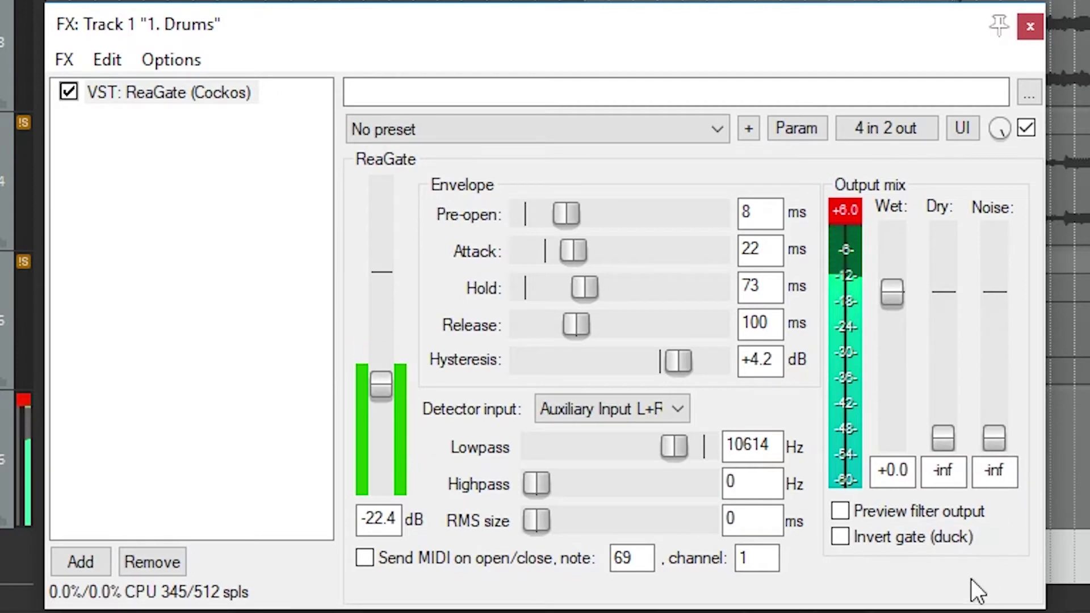
left_click(840, 509)
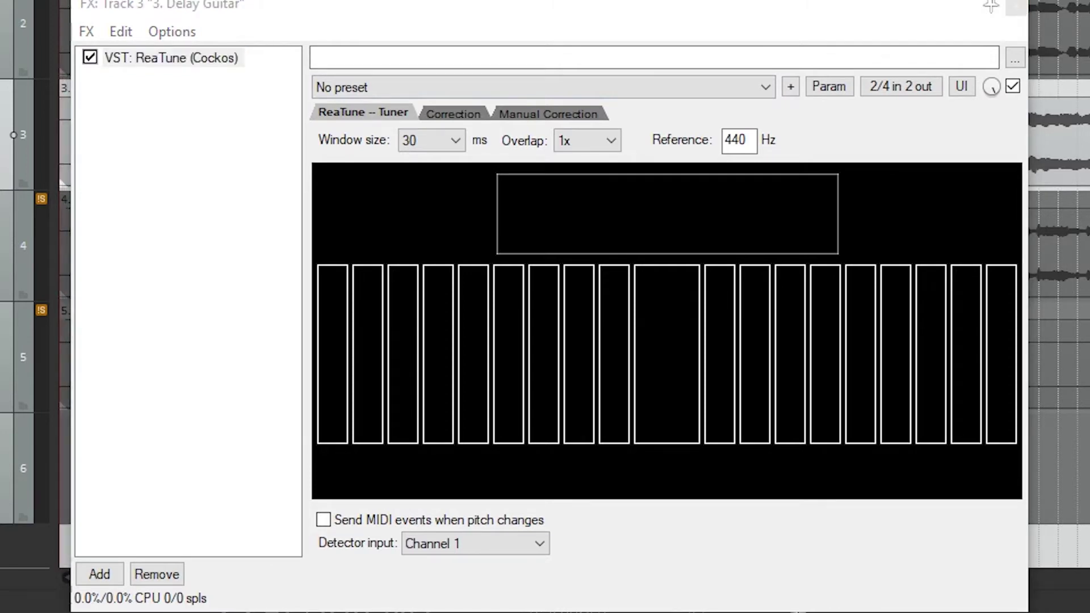
Step: Set the Delay Guitar's record monitoring to AUTO so ReaTune's tuner reads its pitch
left_click(4, 119)
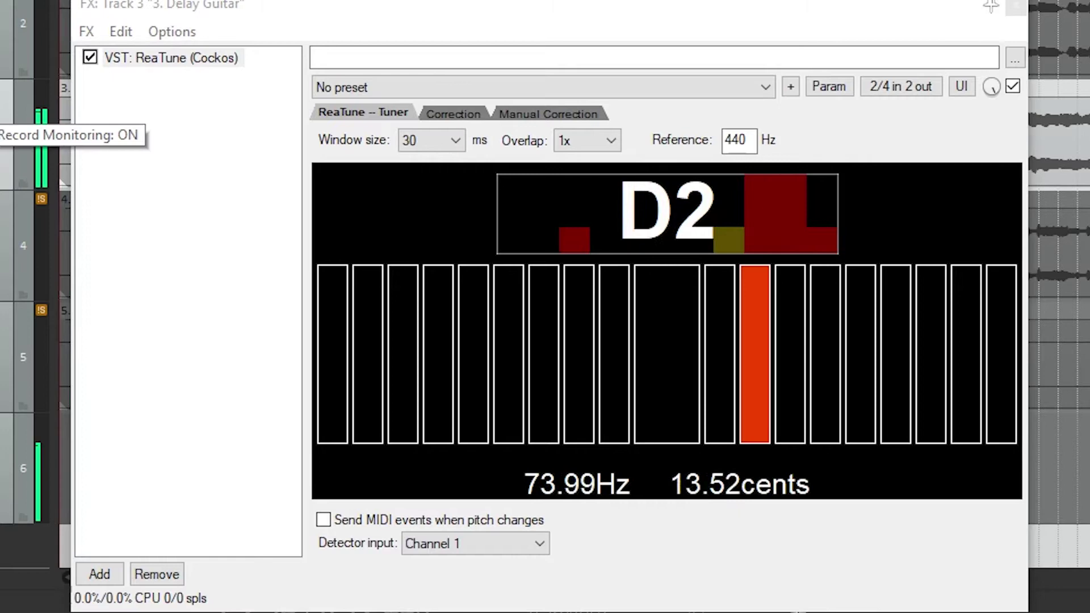
left_click(4, 119)
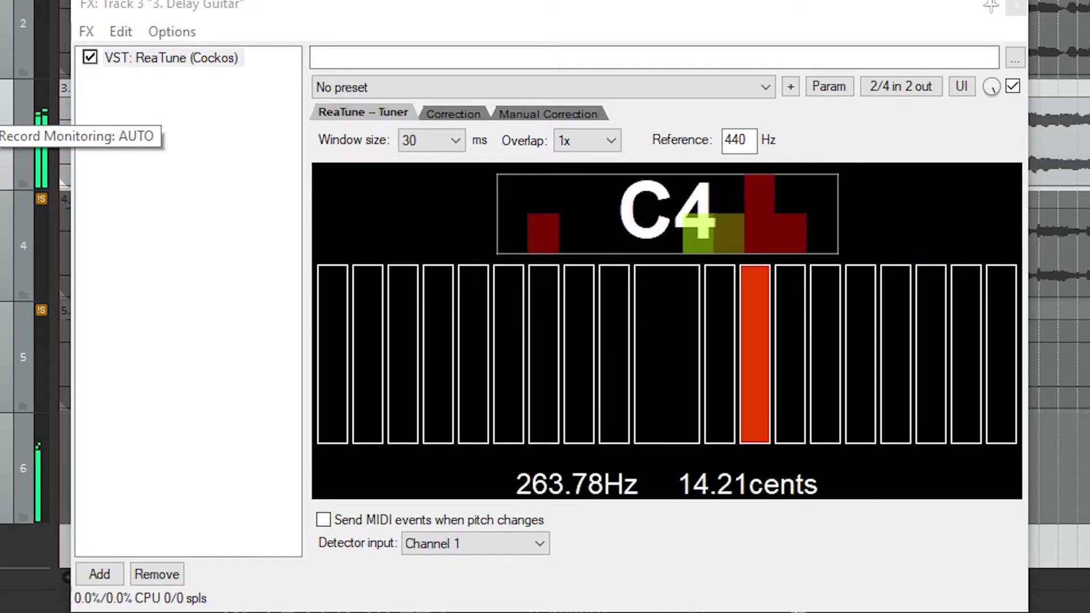
Step: Clear the pitch history, enable automatic correction, and set the scale to D Major
left_click(453, 113)
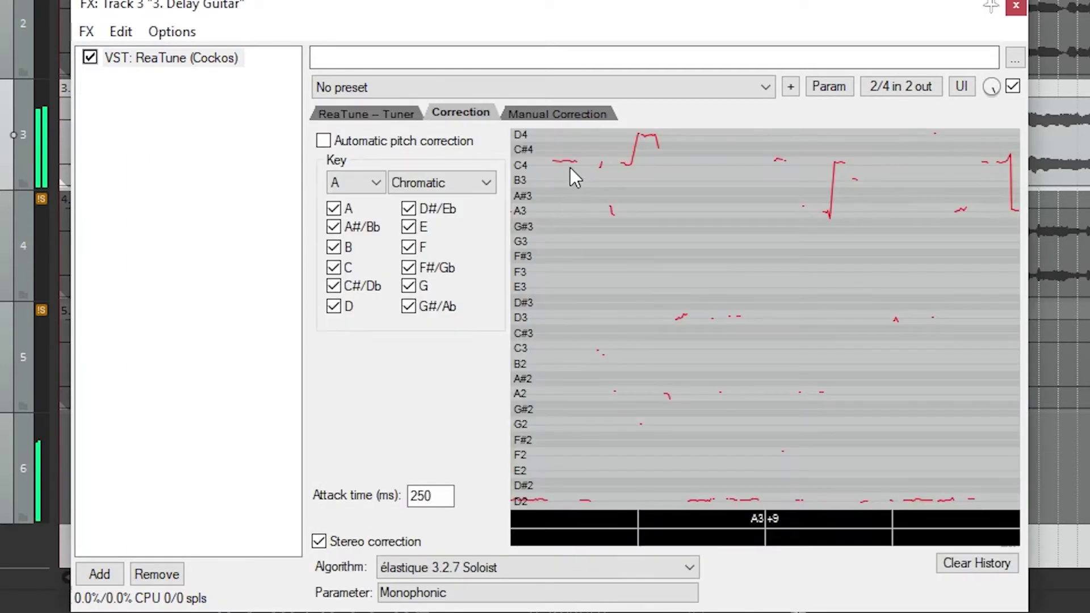
left_click(964, 564)
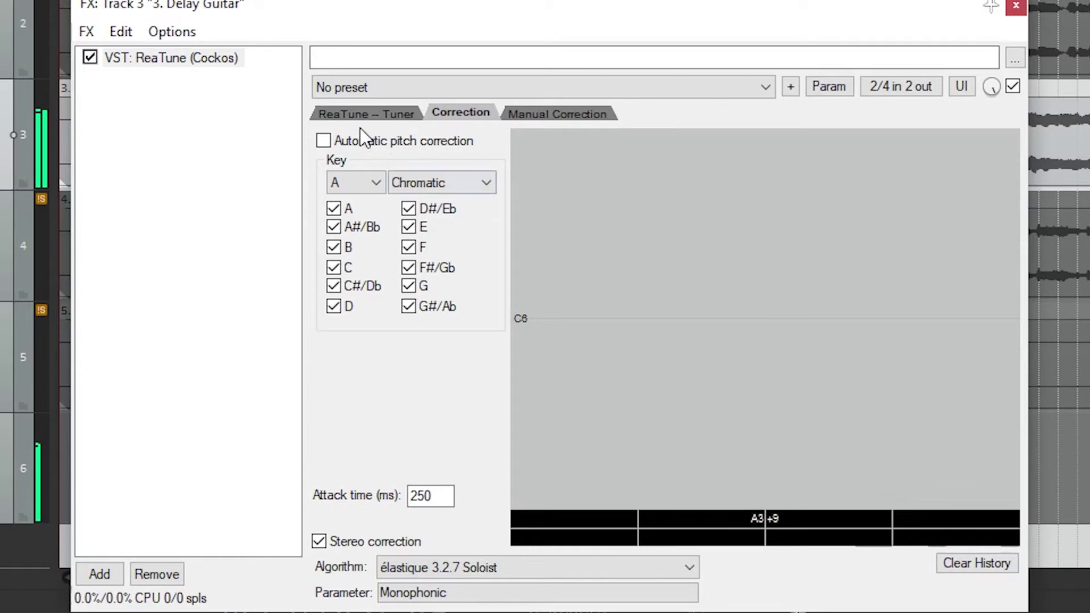
left_click(324, 140)
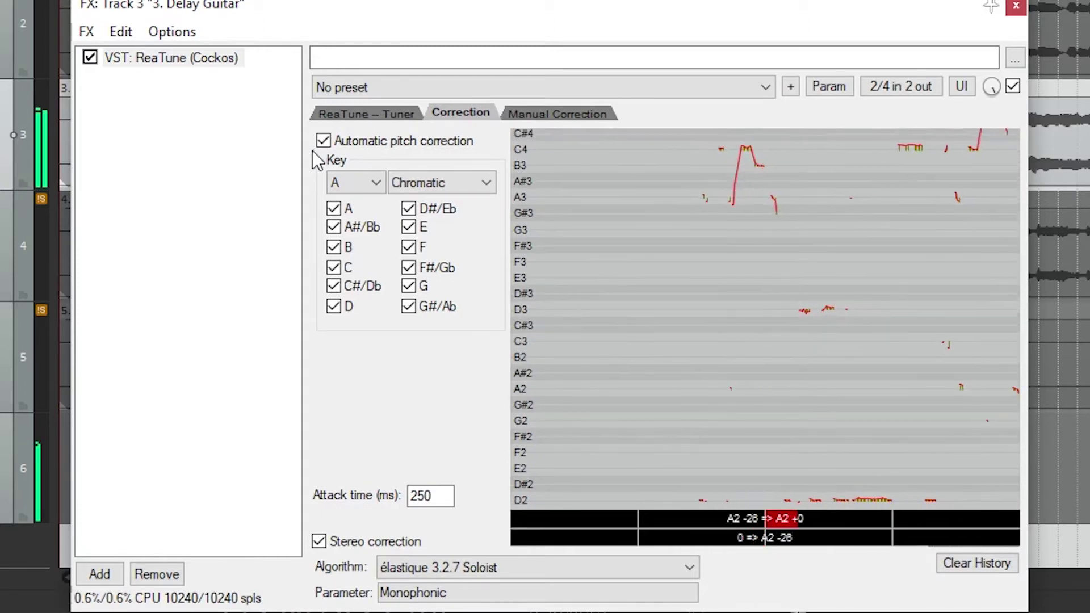
scroll(441, 182, "down", 1)
left_click(355, 182)
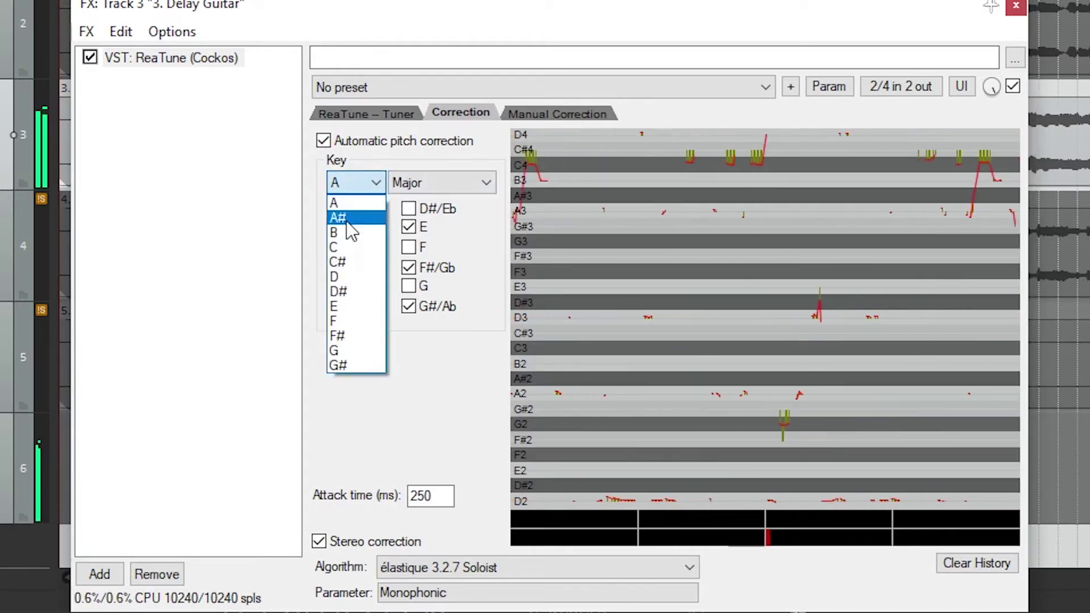
left_click(340, 253)
left_click(355, 182)
left_click(346, 278)
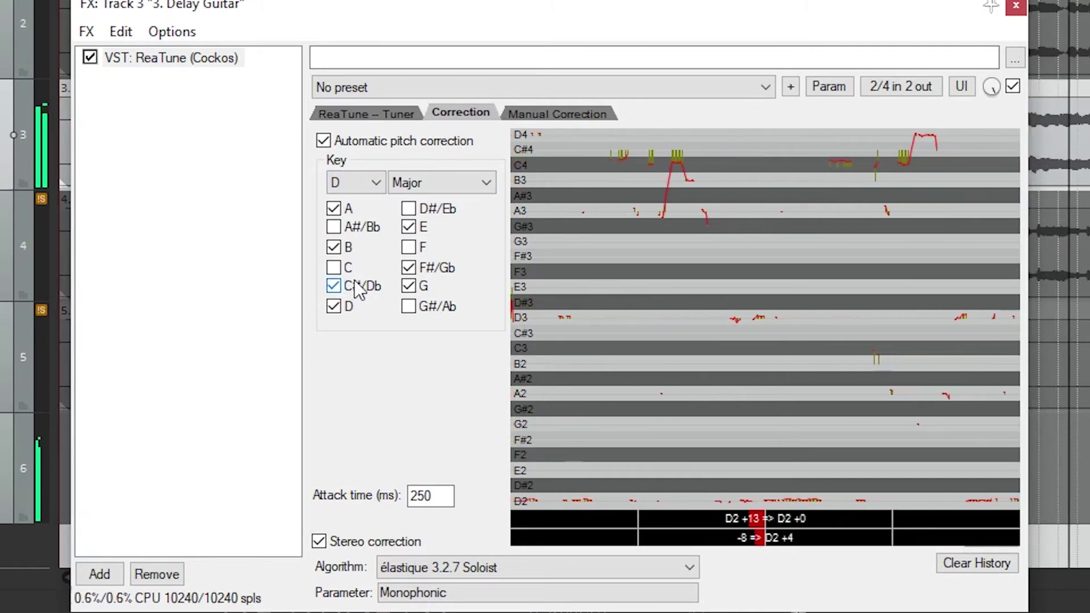
Step: Set the automatic correction attack to 500 ms
key("Tab")
type("5")
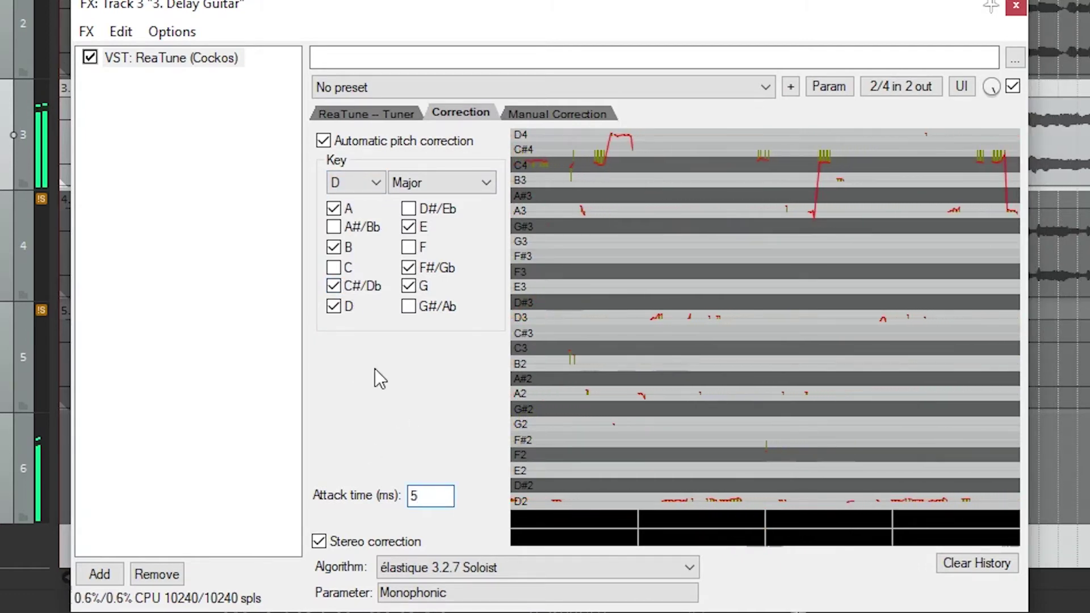
key("BackSpace")
type("10")
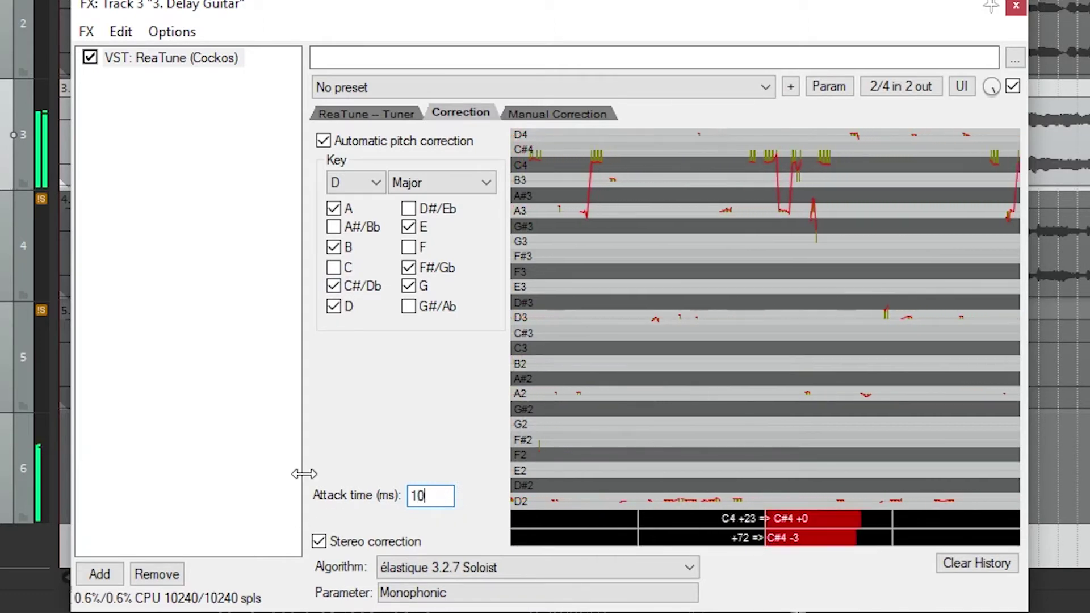
double_click(424, 495)
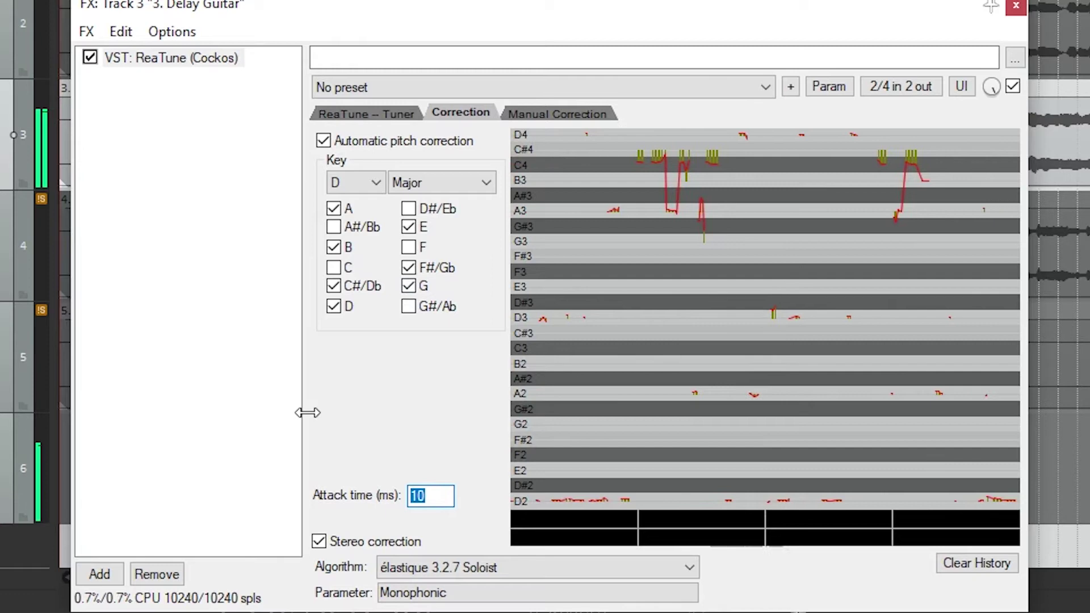
type("500")
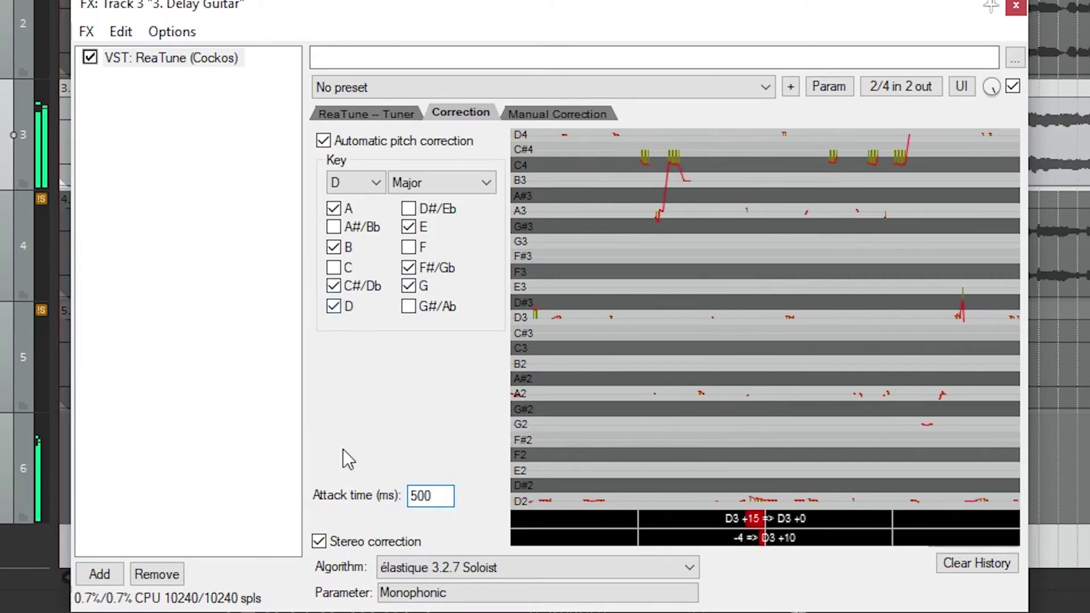
Step: Try the SoundTouch algorithm, then return to élastique 3.2.7 Soloist with stereo correction on
left_click(350, 542)
left_click(350, 539)
left_click(454, 568)
left_click(468, 585)
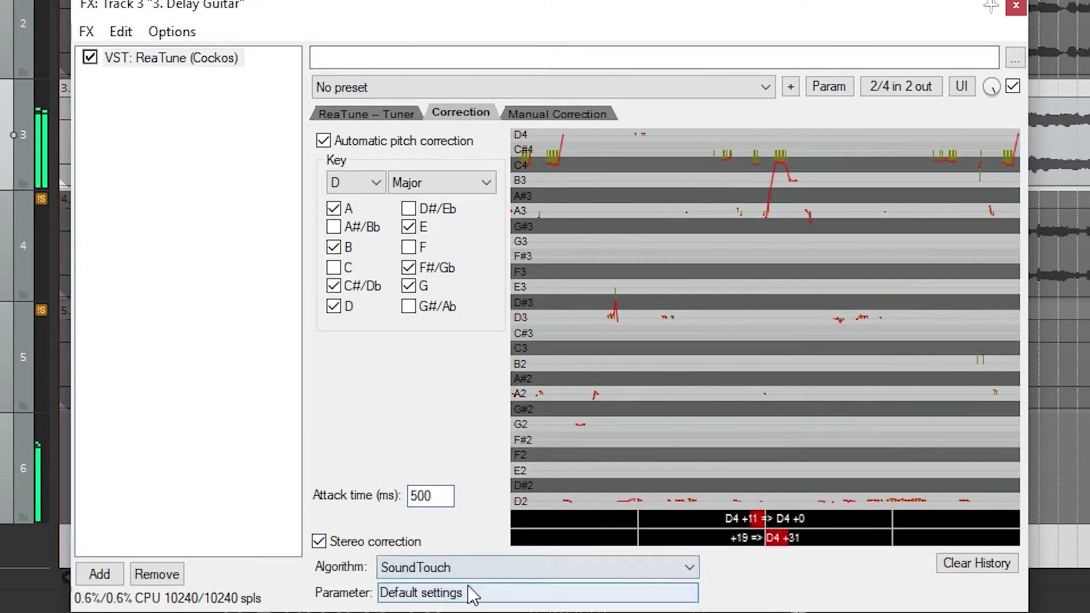
left_click(467, 570)
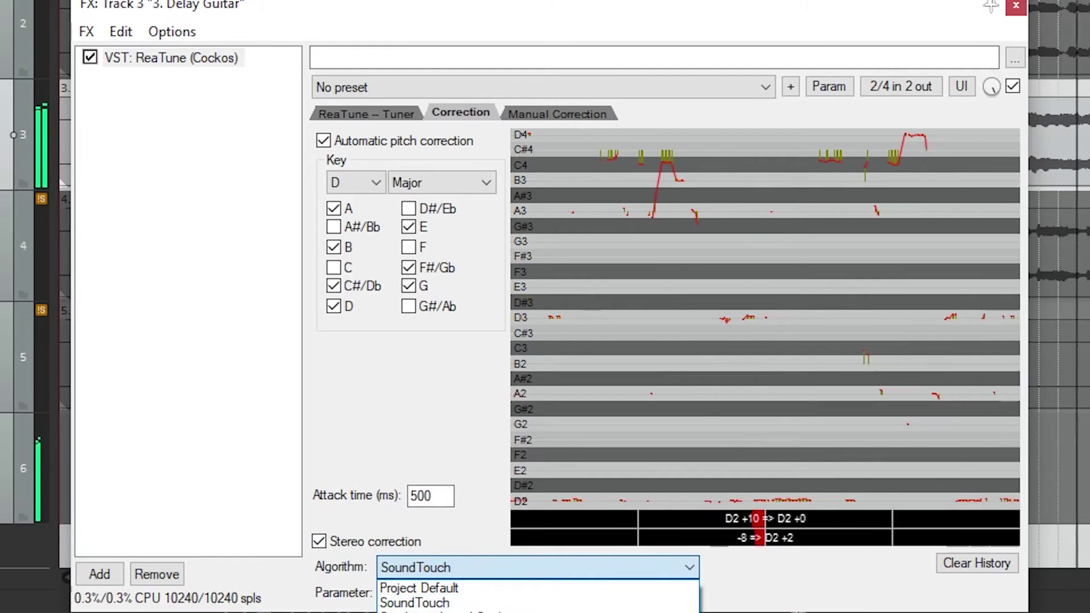
left_click(428, 610)
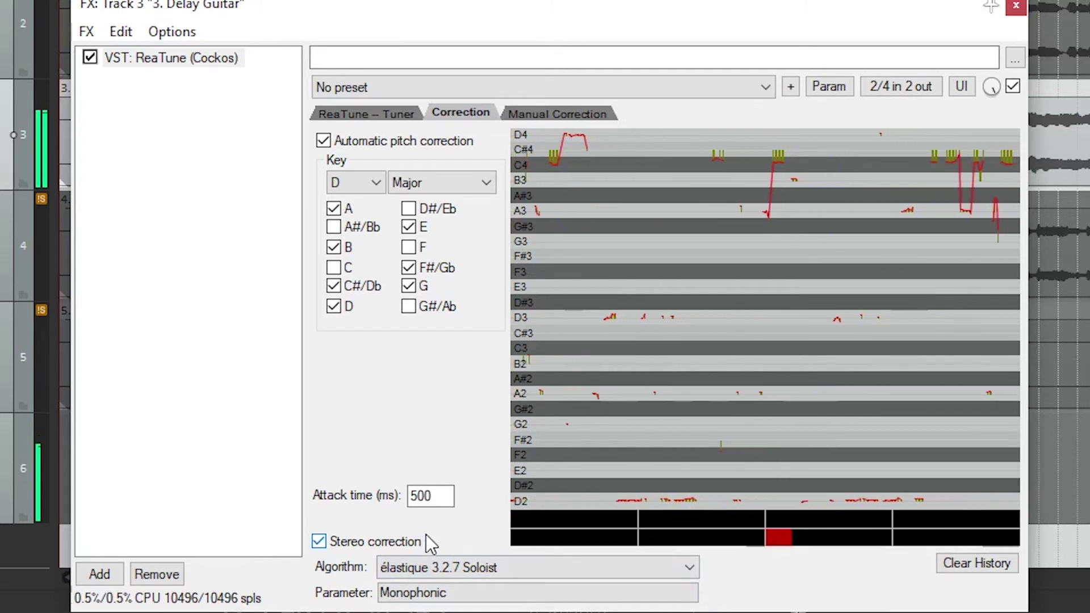
Step: Enable manual correction, turn automatic correction off, and bring up the Manual Correction editor
left_click(557, 113)
left_click(374, 141)
left_click(461, 111)
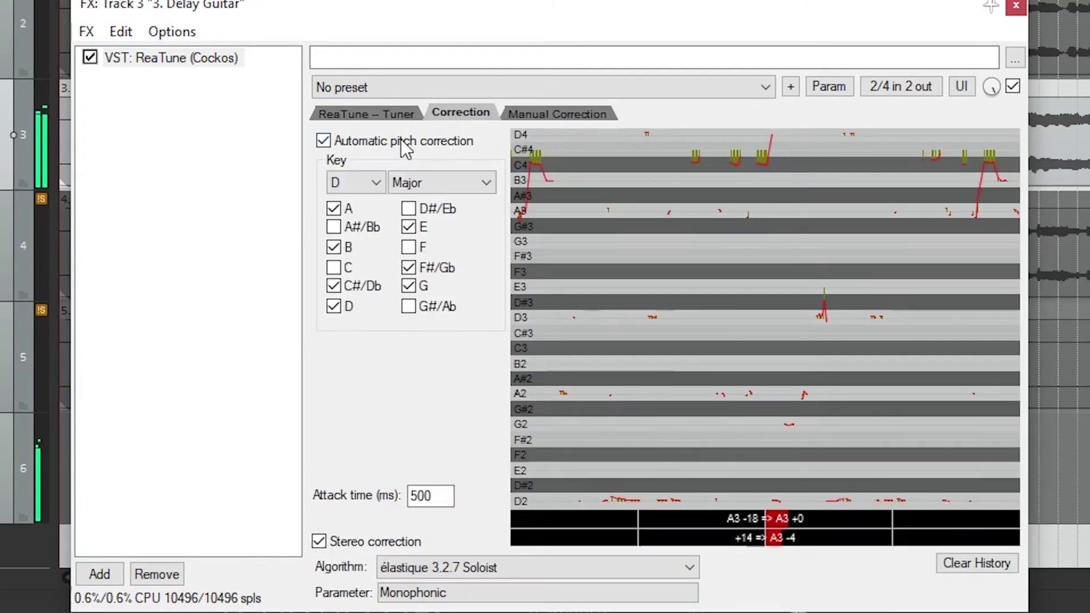
left_click(397, 140)
left_click(574, 115)
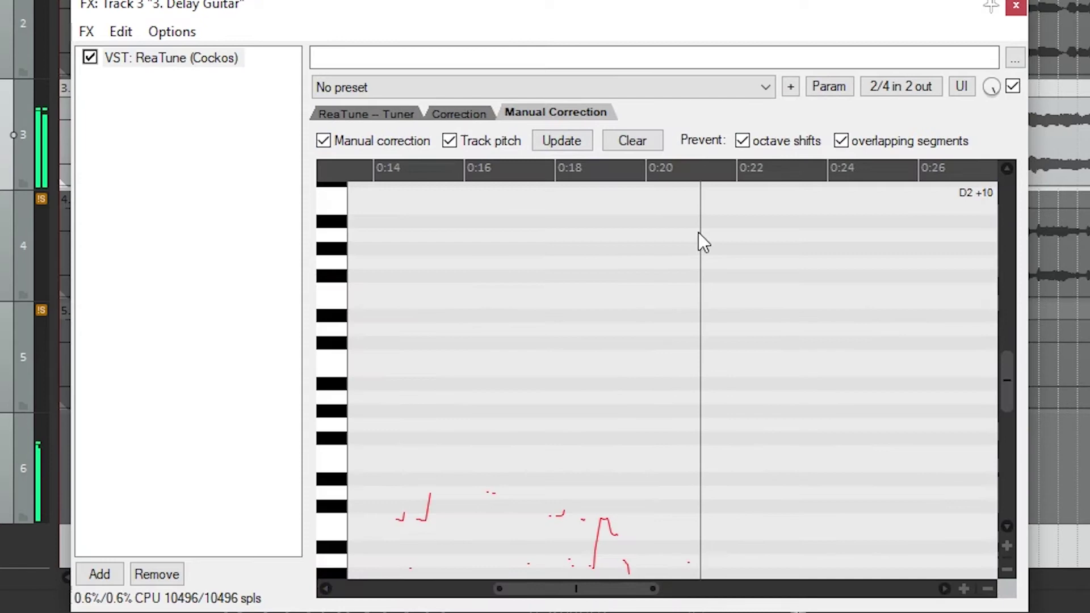
Step: Play from just before 0:18 and drag the correction segments onto the intended note pitches
key("space")
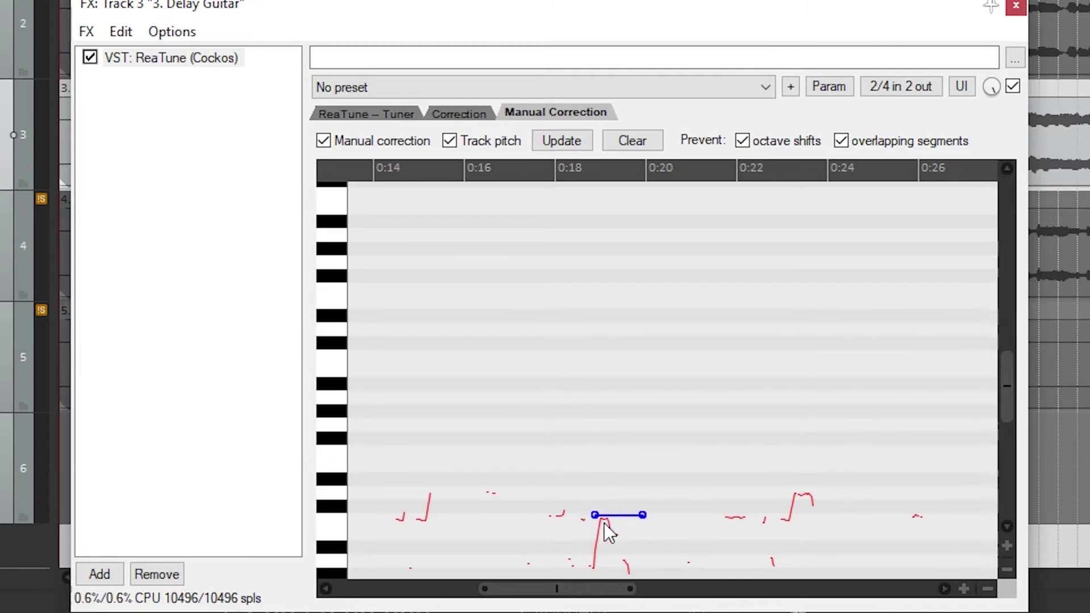
left_click(571, 506)
key("space")
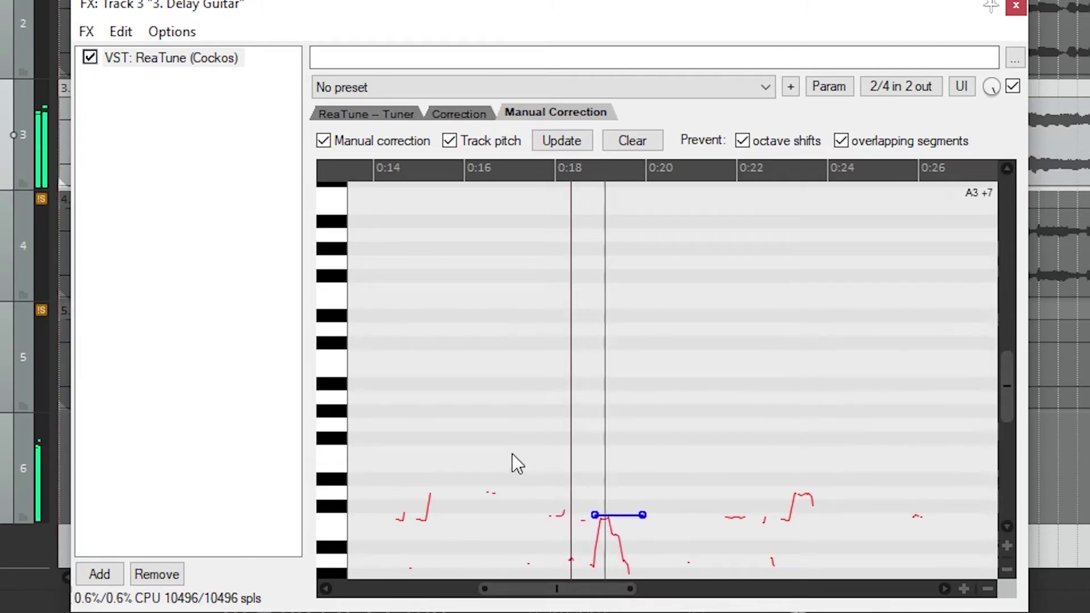
left_click_drag(618, 514, 624, 522)
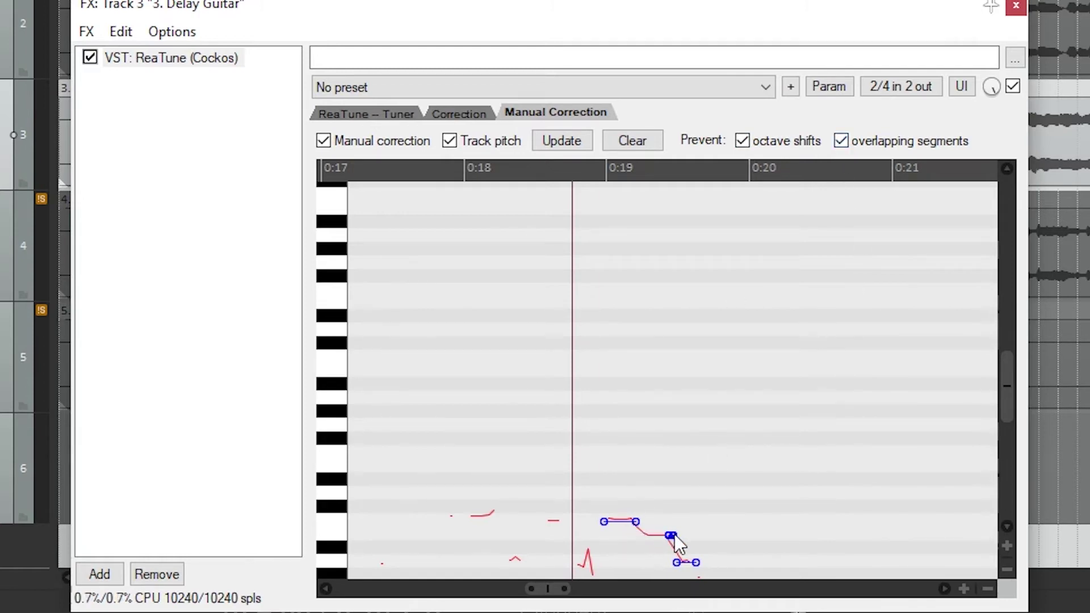
left_click_drag(671, 535, 570, 540)
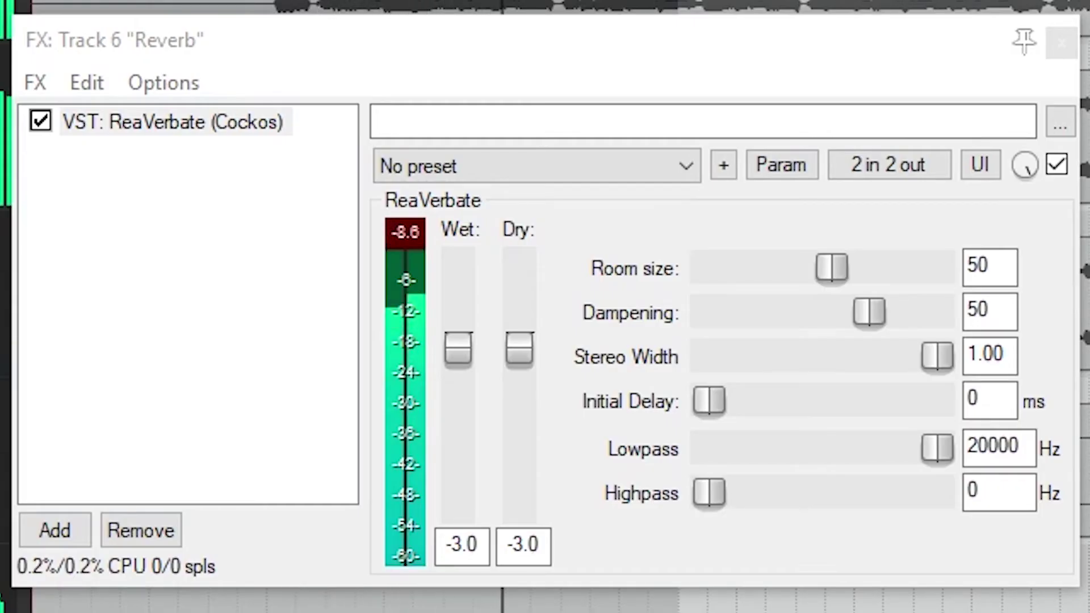
Step: Audition send - BGVs, sink - wide wide and Send - Cannon Toms presets, ending on insert - MixAlive
left_click(454, 165)
left_click(462, 267)
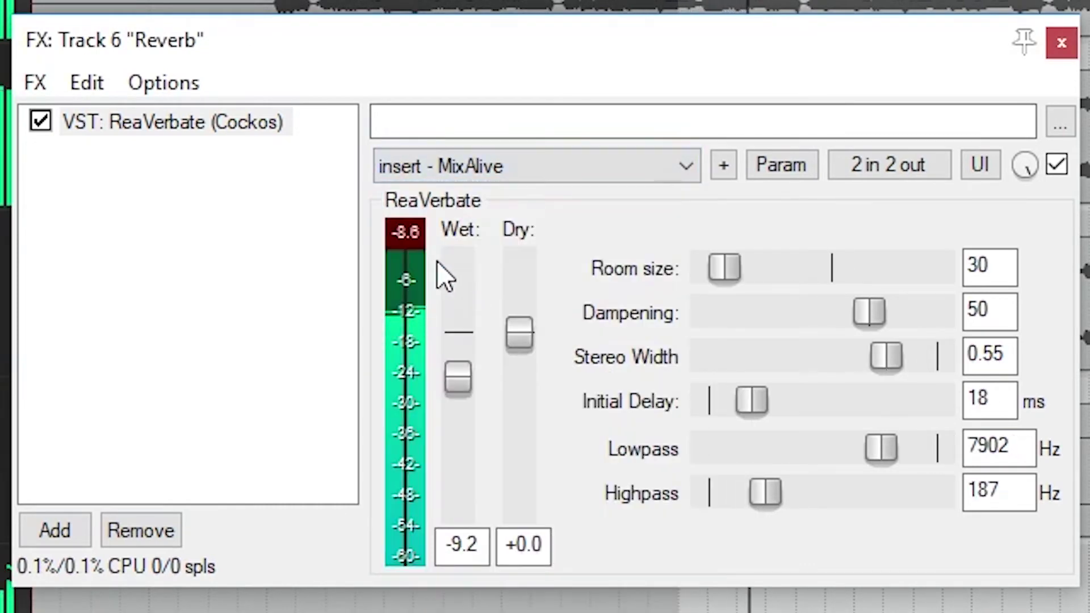
left_click(523, 170)
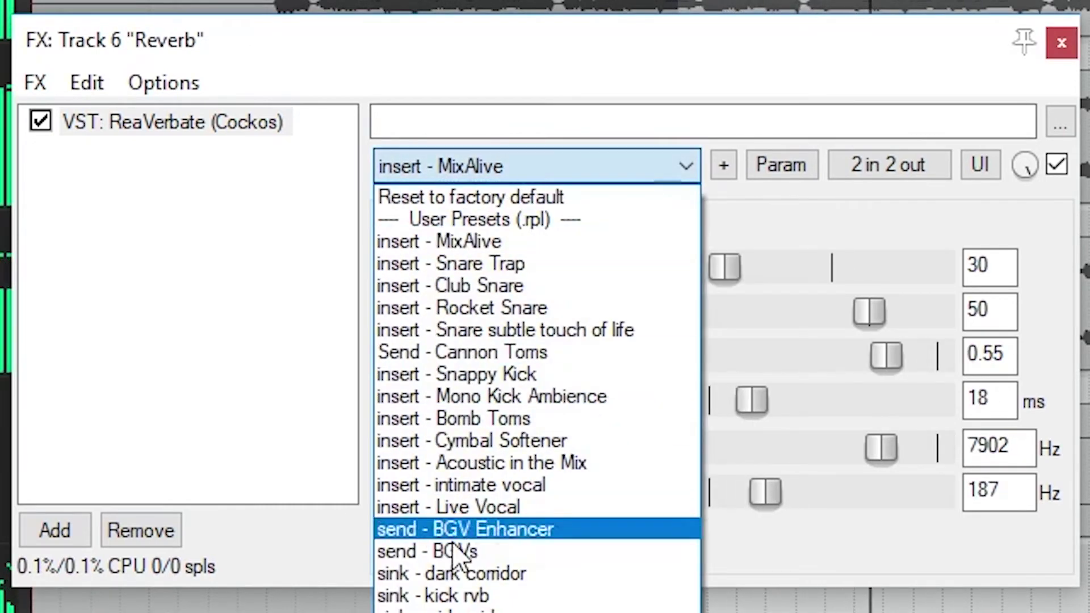
left_click(386, 548)
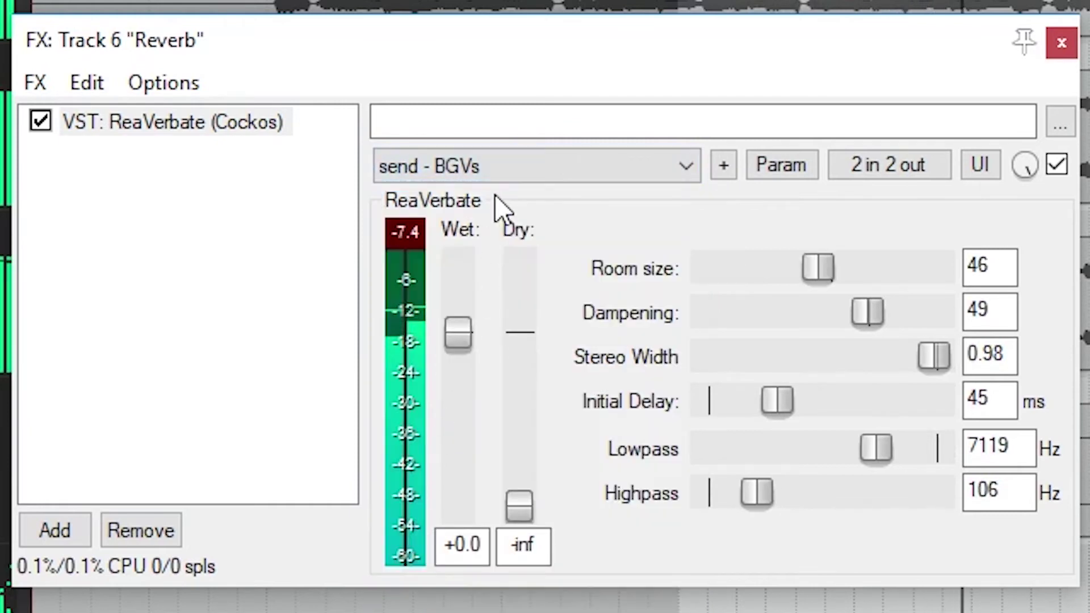
left_click(516, 164)
left_click(431, 611)
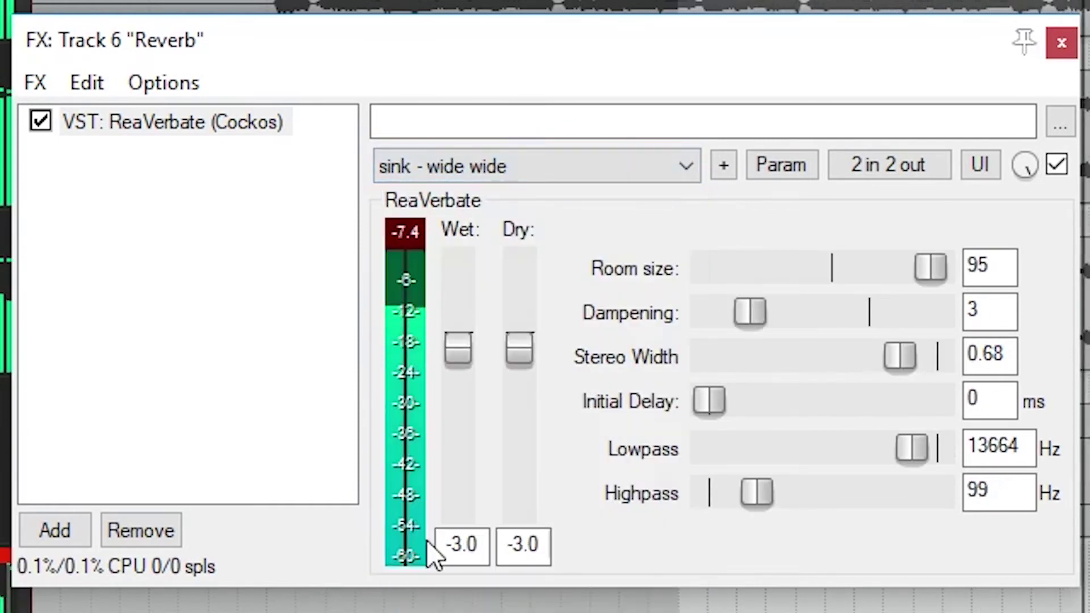
left_click(515, 171)
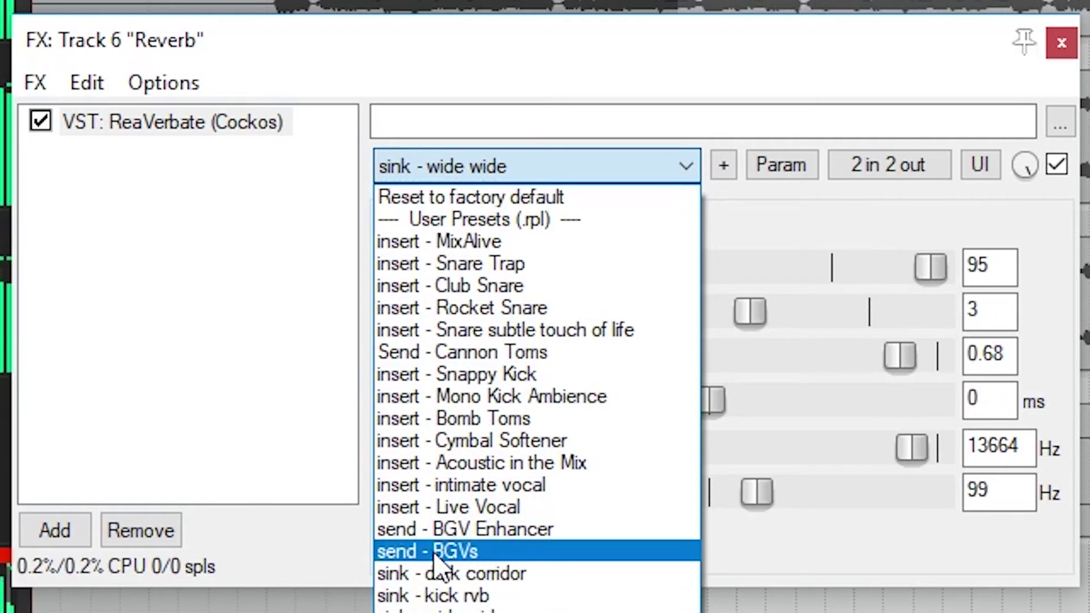
left_click(427, 357)
left_click(485, 170)
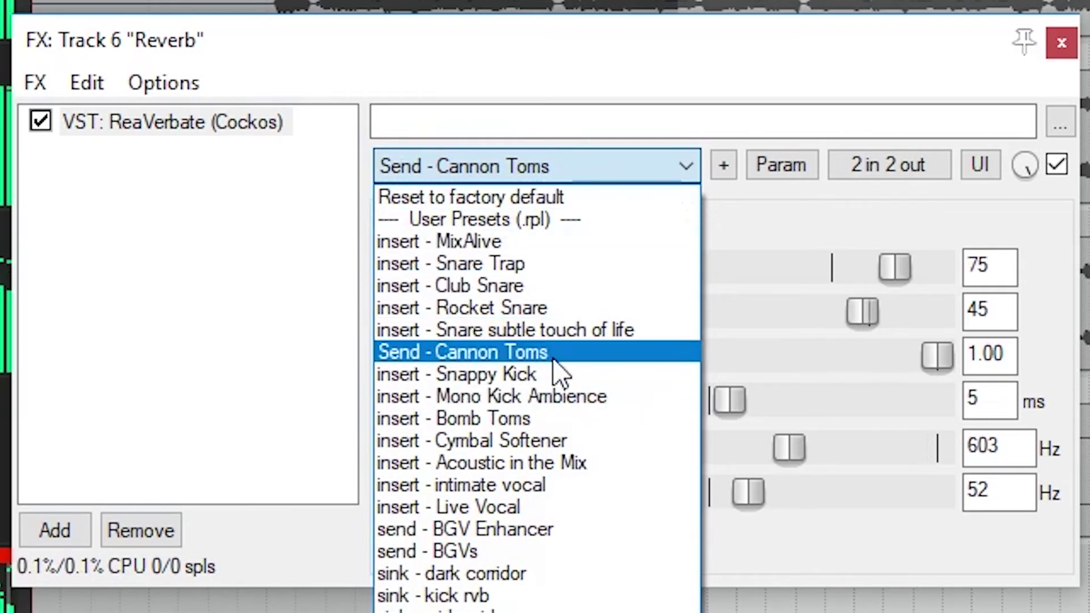
left_click(577, 242)
Step: Pull ReaVerbate's dry level to -inf and reset its wet level to +0.0 dB
left_click_drag(523, 334, 507, 580)
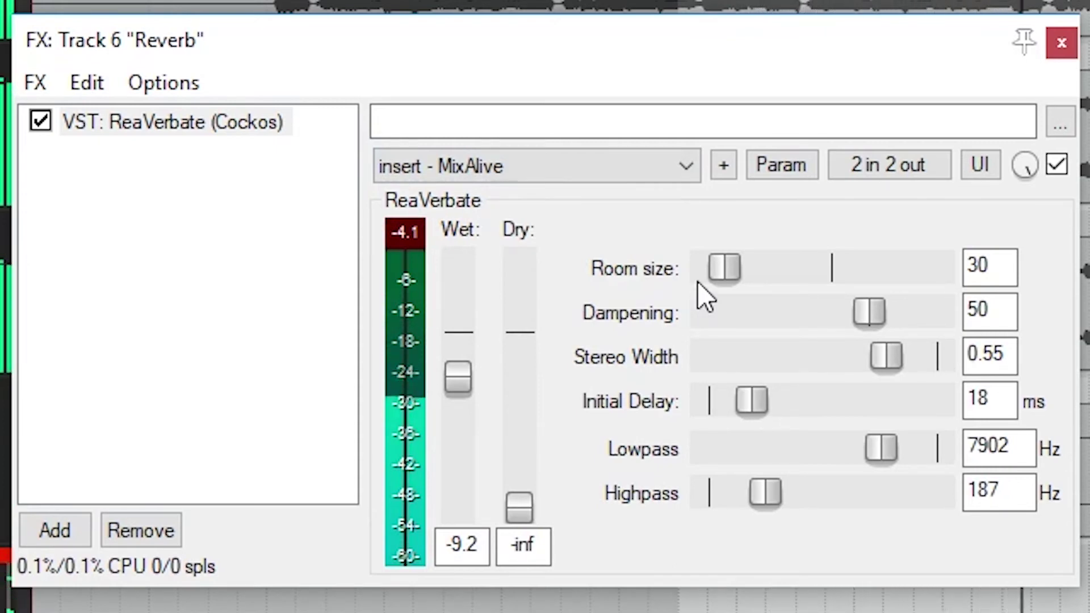
double_click(469, 367)
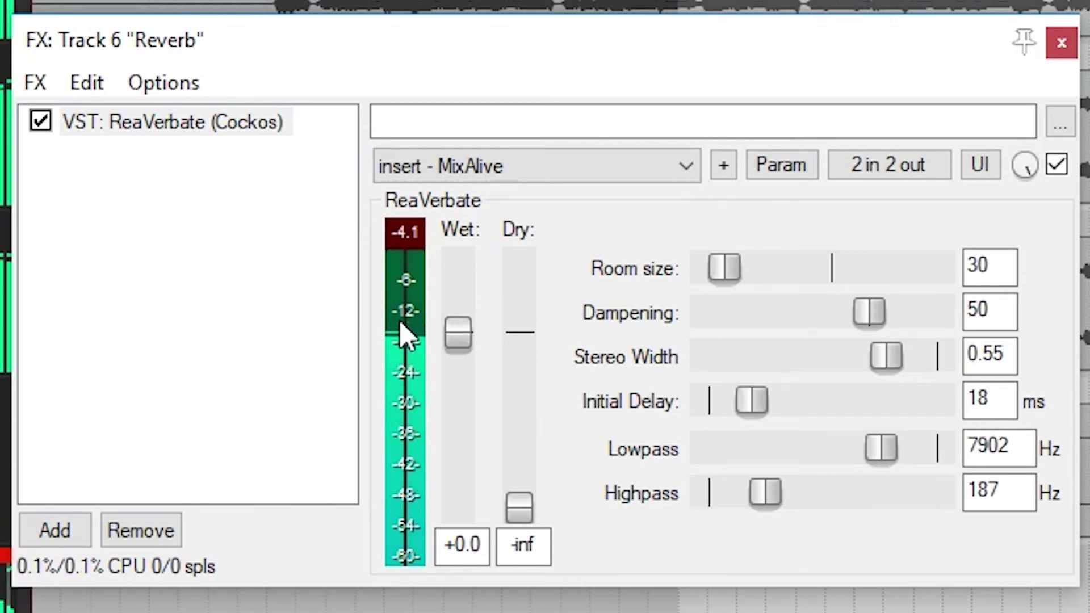
Step: Enlarge the ReaVerbate room size, returning dampening to 50 and stereo width to 1.00
mouse_move(727, 271)
left_mouse_down()
mouse_move(808, 275)
mouse_move(710, 280)
mouse_move(718, 271)
left_mouse_up()
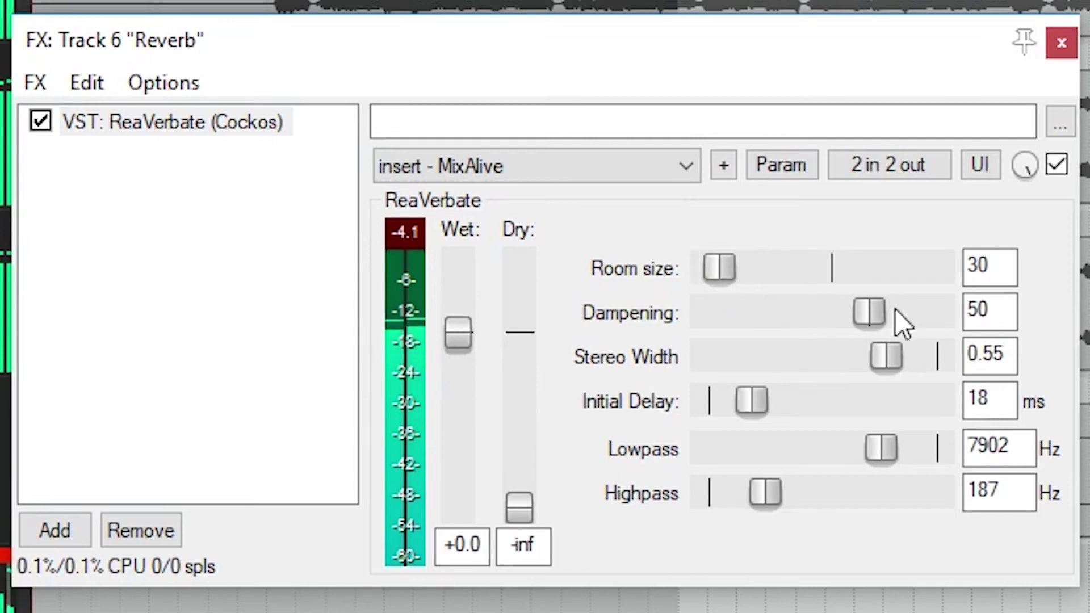
left_click_drag(869, 311, 827, 320)
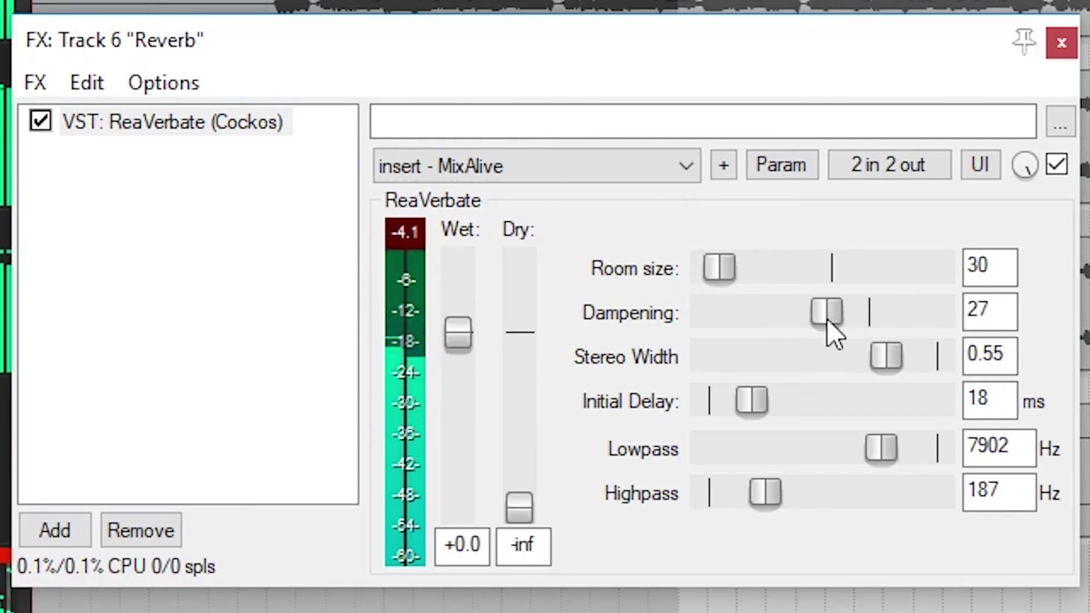
double_click(827, 319)
left_click_drag(890, 366, 803, 363)
double_click(803, 363)
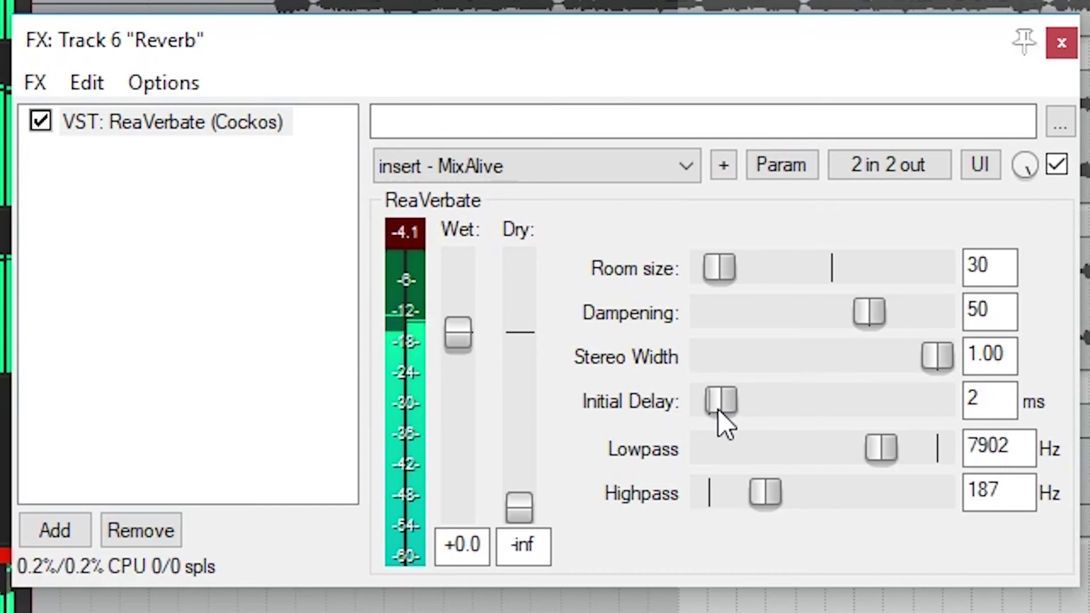
Step: Lengthen the initial delay to 68 ms, lower the lowpass to 3915 Hz, and sweep the highpass
left_click_drag(752, 408, 790, 409)
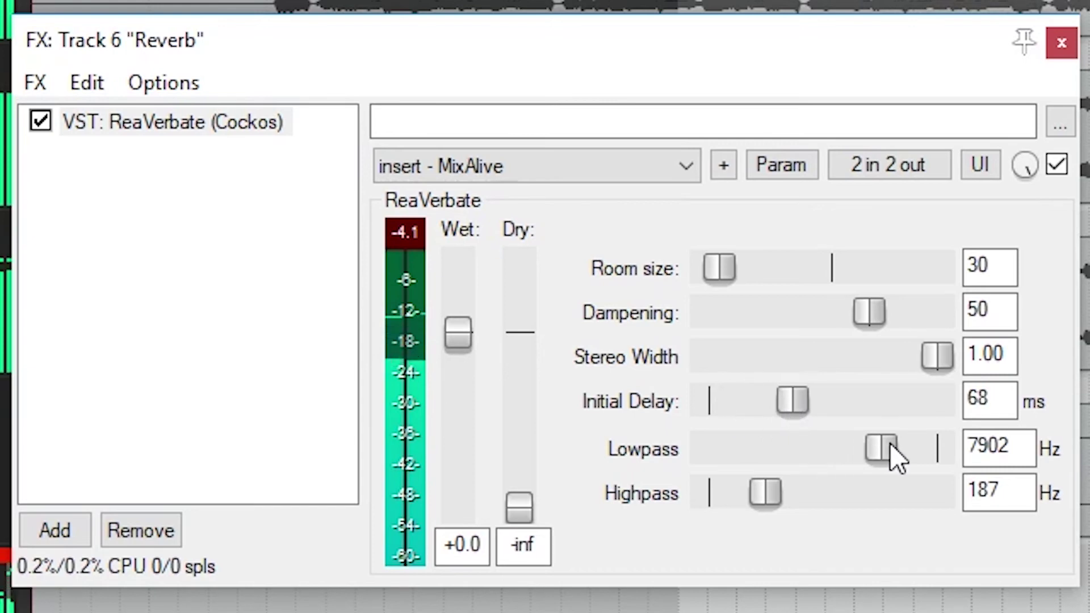
mouse_move(882, 457)
left_mouse_down()
mouse_move(952, 461)
mouse_move(864, 464)
left_mouse_up()
left_click_drag(765, 494, 730, 494)
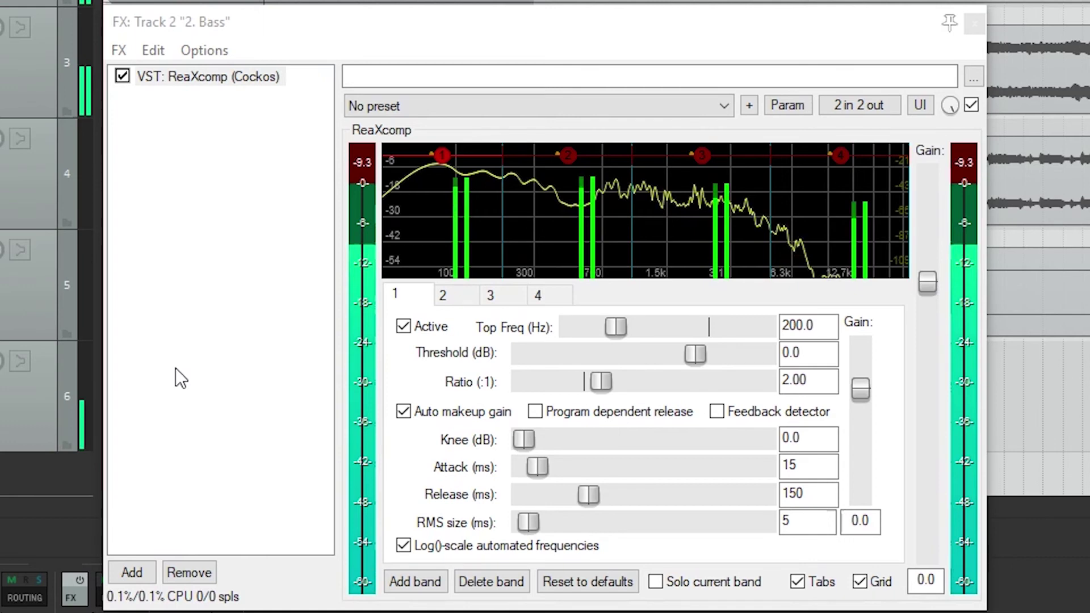
Step: Review bands 4, 2 and 3 in ReaXcomp, then delete the fourth band
left_click(538, 295)
left_click(442, 295)
left_click(490, 295)
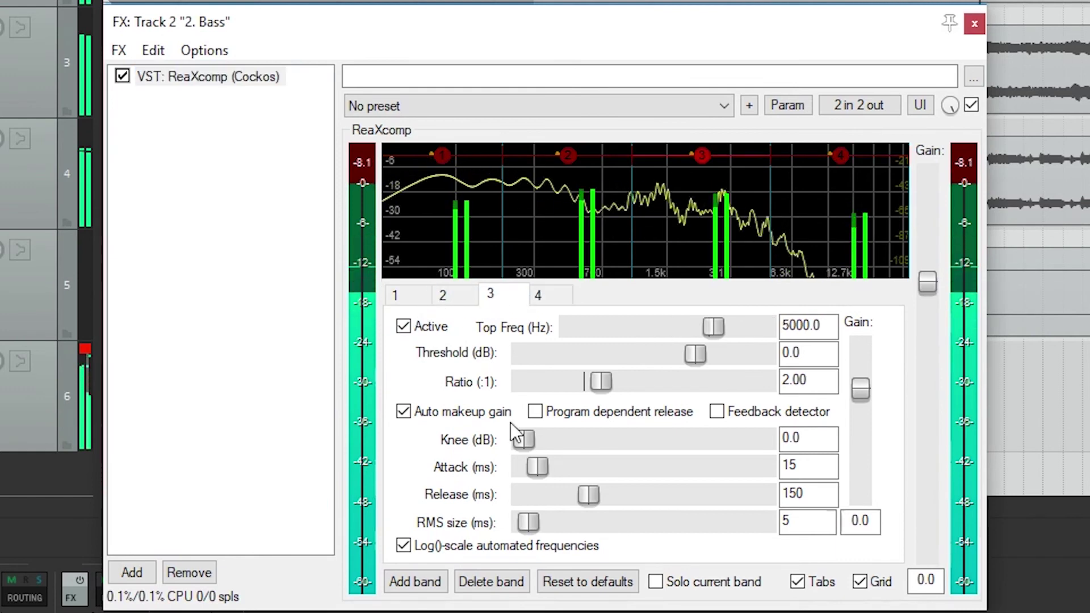
left_click(492, 582)
Step: Retune band 1's top frequency, toggle its compression off and on, and set its crossover near 374 Hz
left_click(409, 296)
left_click_drag(616, 327, 684, 330)
left_click(443, 294)
left_click(395, 295)
left_click(416, 332)
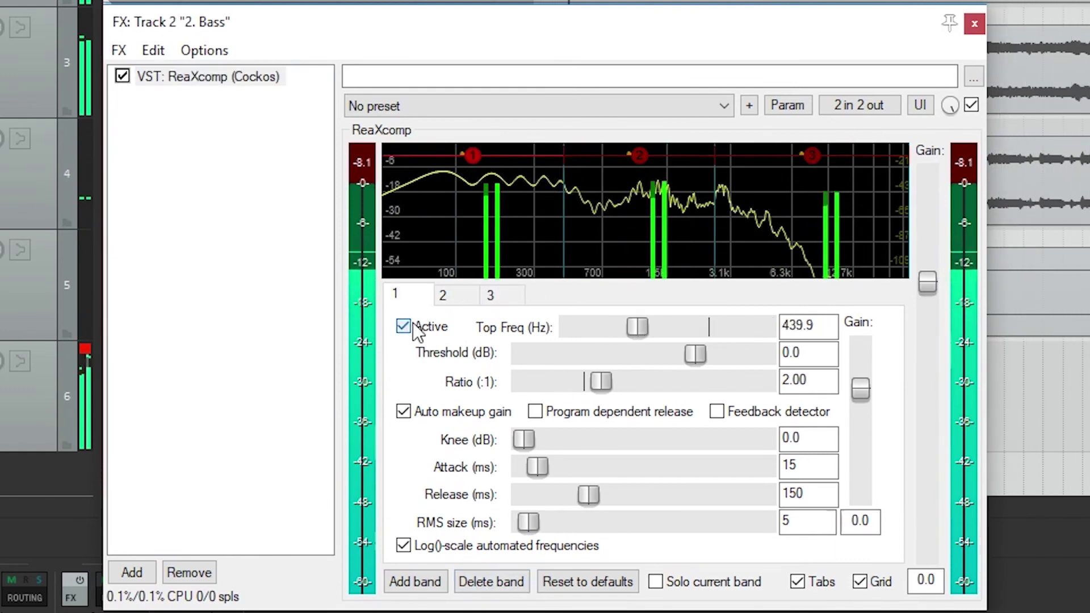
left_click(416, 332)
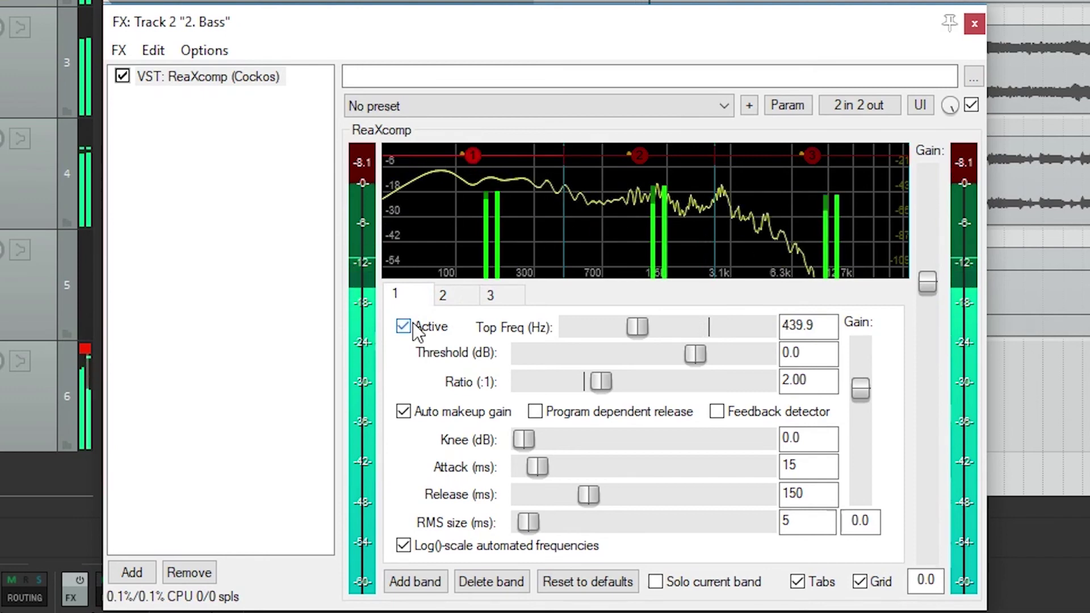
mouse_move(562, 166)
left_mouse_down()
mouse_move(574, 165)
mouse_move(551, 165)
left_mouse_up()
Step: Add two bands for five total, move band 4's crossover to 5490 Hz, lower its threshold, set ratio 8.54
left_click(418, 582)
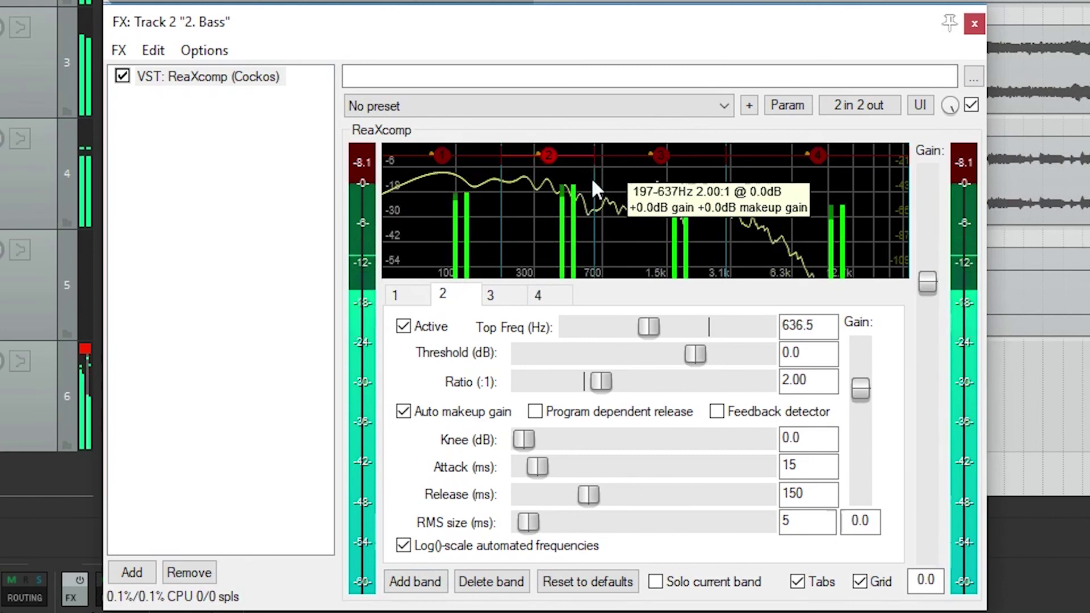
key("space")
left_click_drag(645, 170, 781, 166)
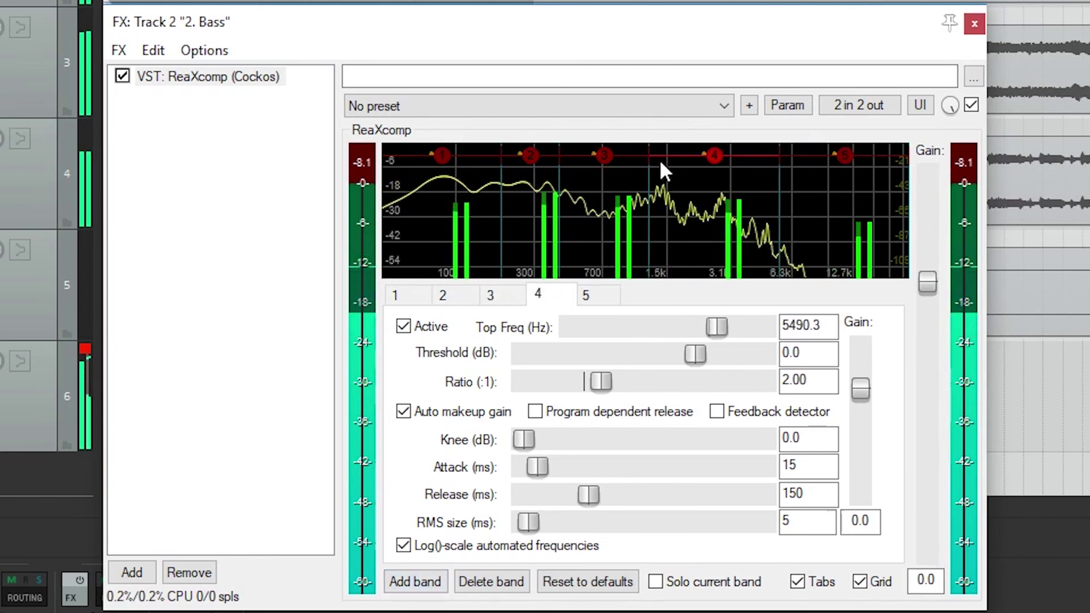
left_click_drag(695, 353, 635, 353)
left_click_drag(601, 382, 635, 384)
Step: Give band 1 a -23.9 dB threshold, 14.12 ratio, softer knee, 49 ms attack, 425 ms release, RMS size 20
left_click(418, 296)
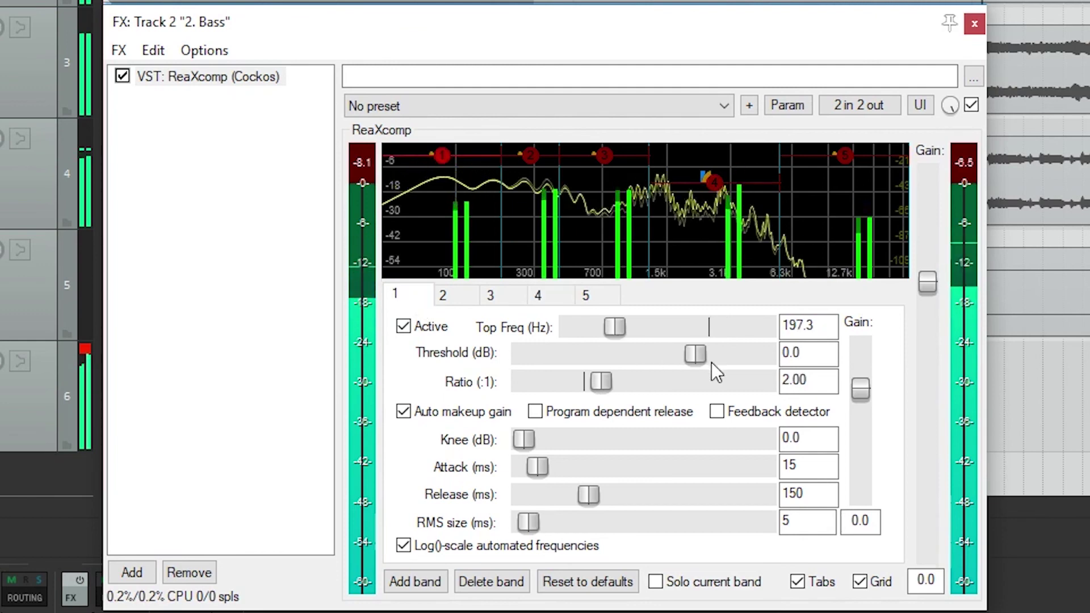
left_click_drag(697, 355, 650, 382)
left_click_drag(612, 354, 624, 326)
left_click_drag(524, 440, 634, 494)
left_click_drag(528, 522, 543, 523)
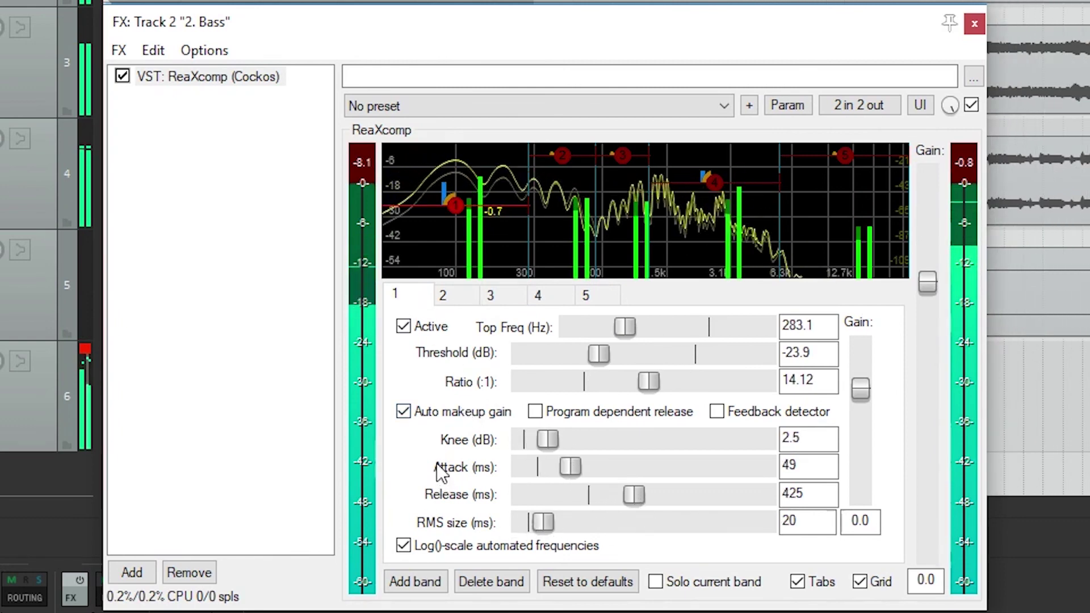
Step: Trial a 12 dB output gain cut, reset it to 0.0 dB, and enable program dependent release
left_click_drag(927, 282, 929, 376)
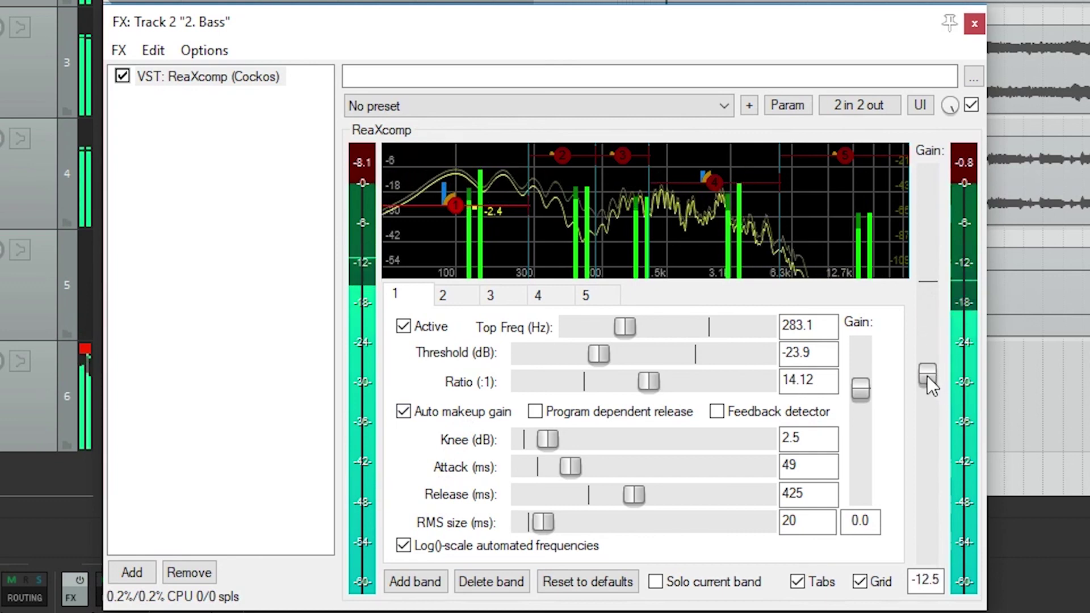
double_click(928, 376)
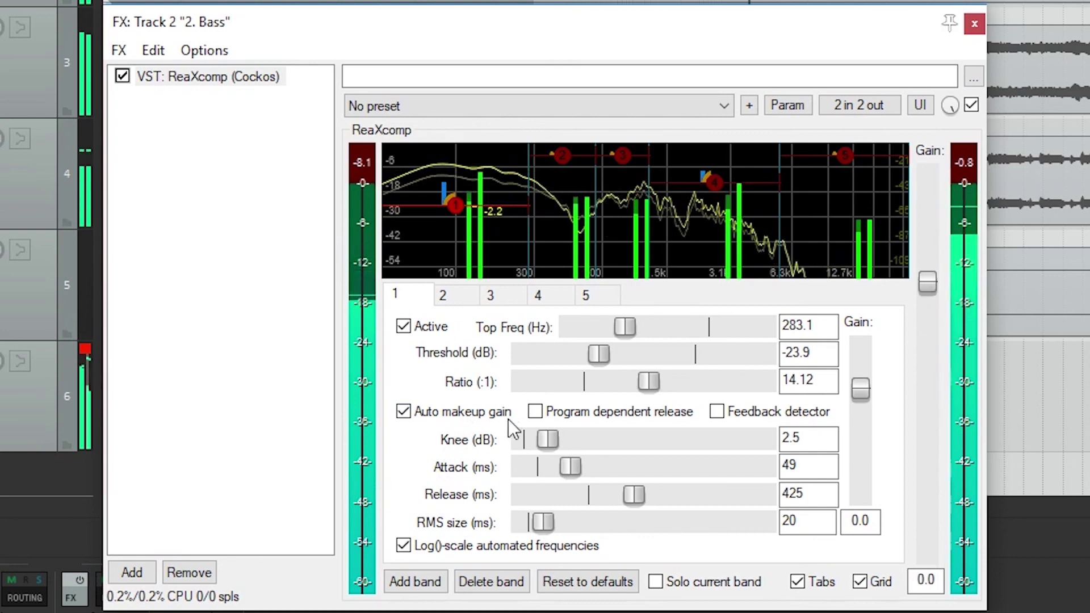
left_click(540, 417)
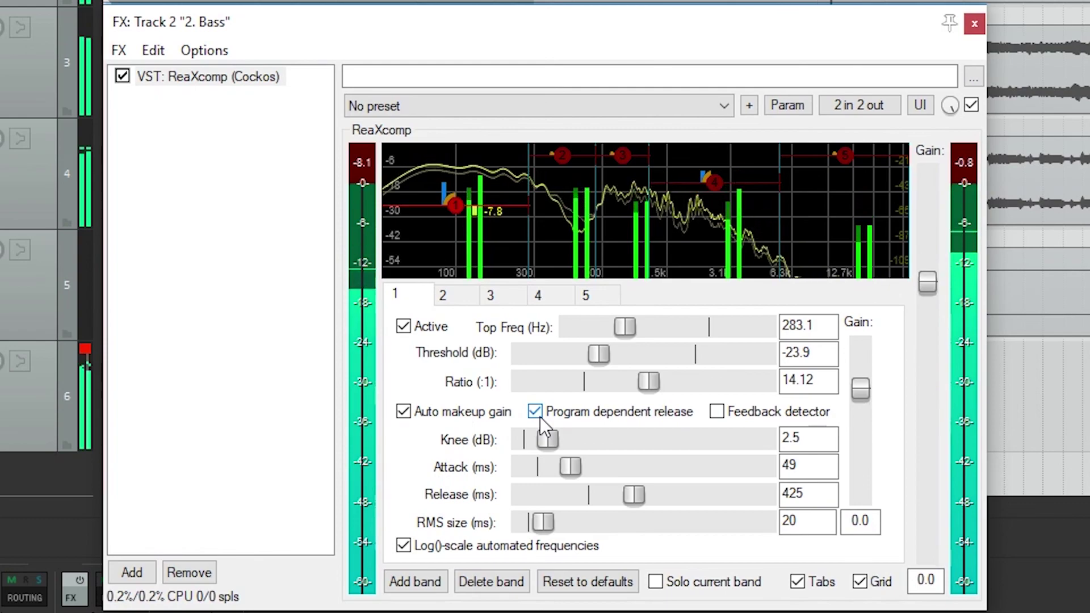